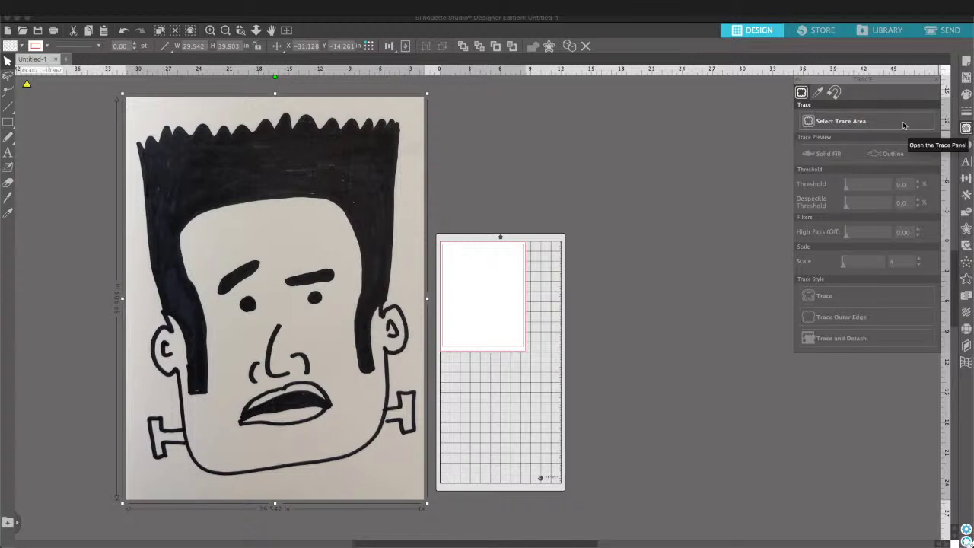
Trace the Frankenstein drawing using a trace area that surrounds the whole face.
left_click(877, 123)
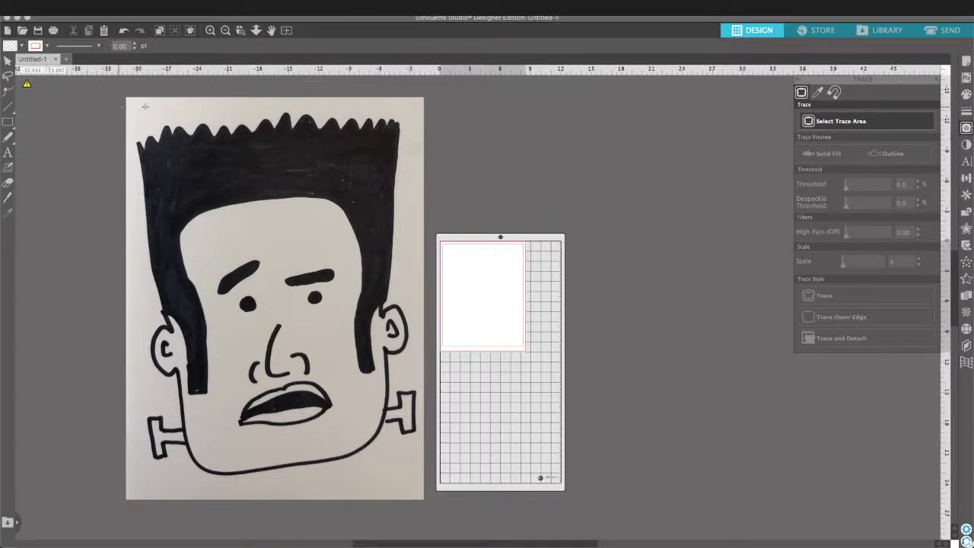
mouse_move(119, 106)
left_mouse_down()
mouse_move(330, 191)
mouse_move(415, 319)
left_mouse_up()
mouse_move(445, 507)
left_mouse_down()
mouse_move(421, 496)
mouse_move(430, 492)
left_mouse_up()
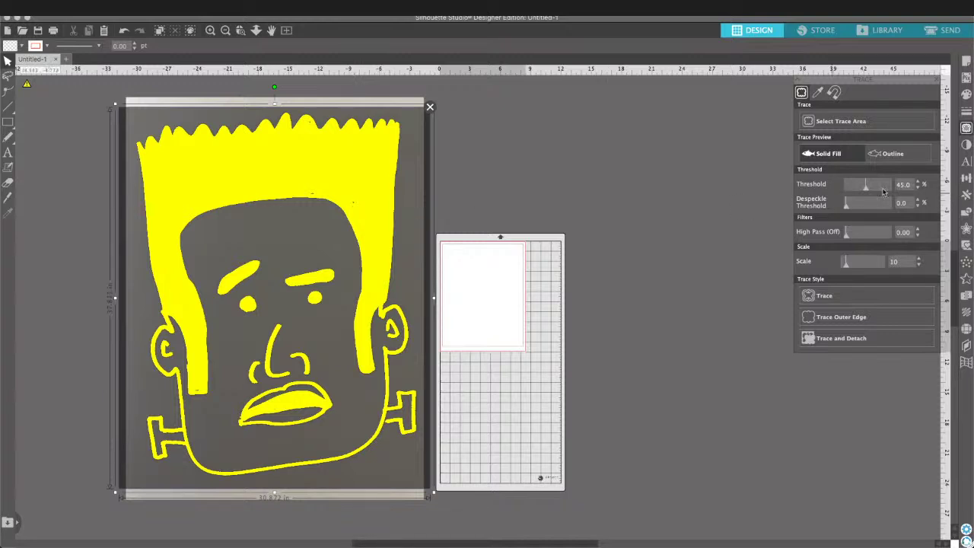
left_click(851, 299)
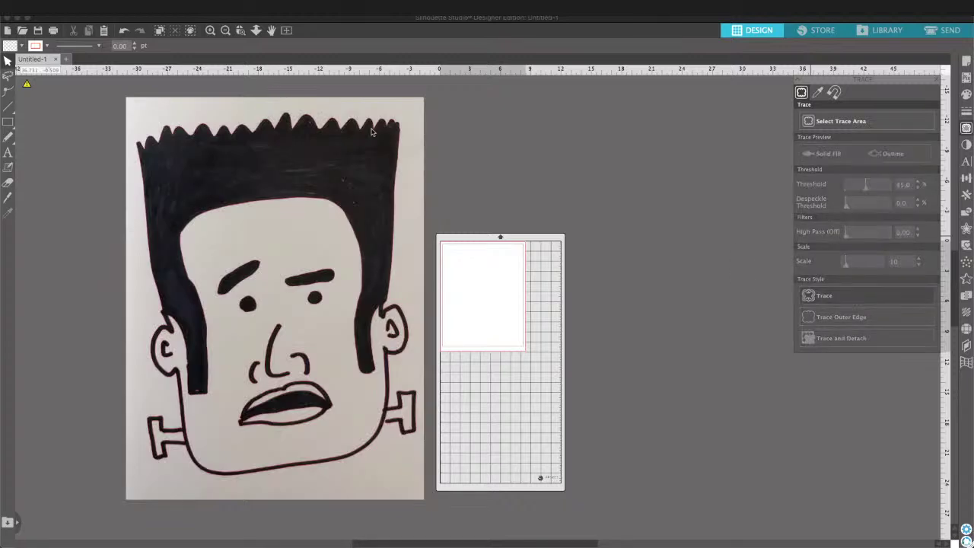
Move the original photo off the traced outlines and delete the photo.
mouse_move(478, 156)
left_mouse_down()
mouse_move(617, 171)
mouse_move(589, 178)
left_mouse_up()
key("Escape")
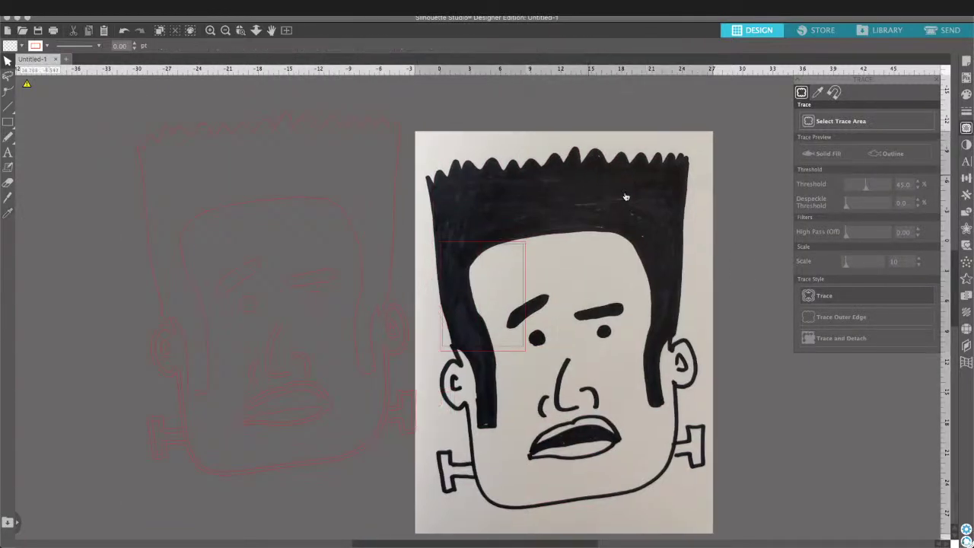
left_click(625, 197)
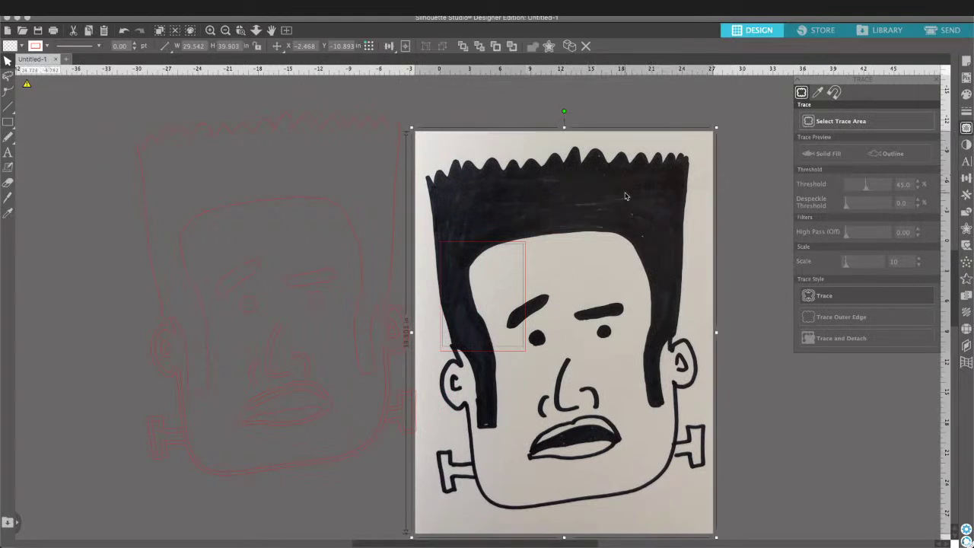
key("Delete")
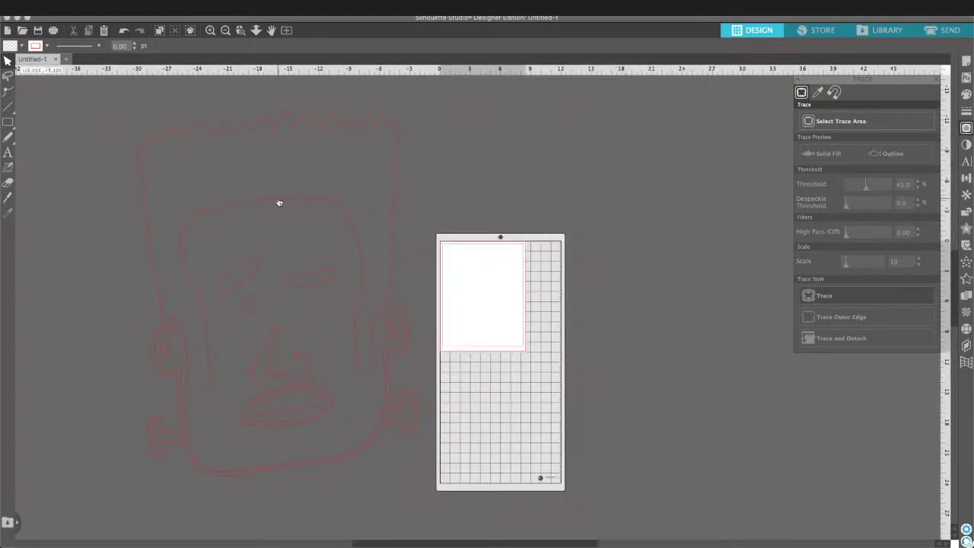
Fill the traced face with black and place it on the white page at about 7.07 by 9.18 in.
left_click(417, 126)
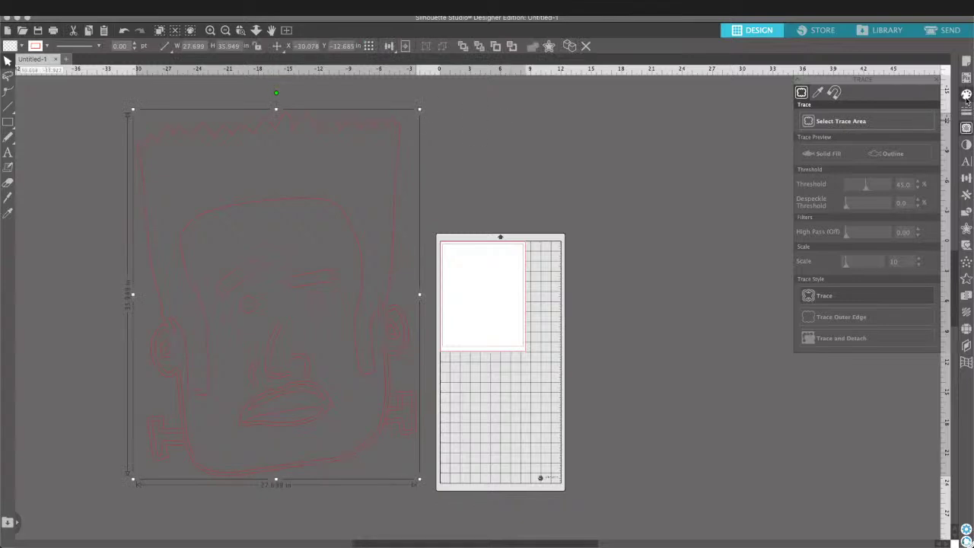
left_click(966, 96)
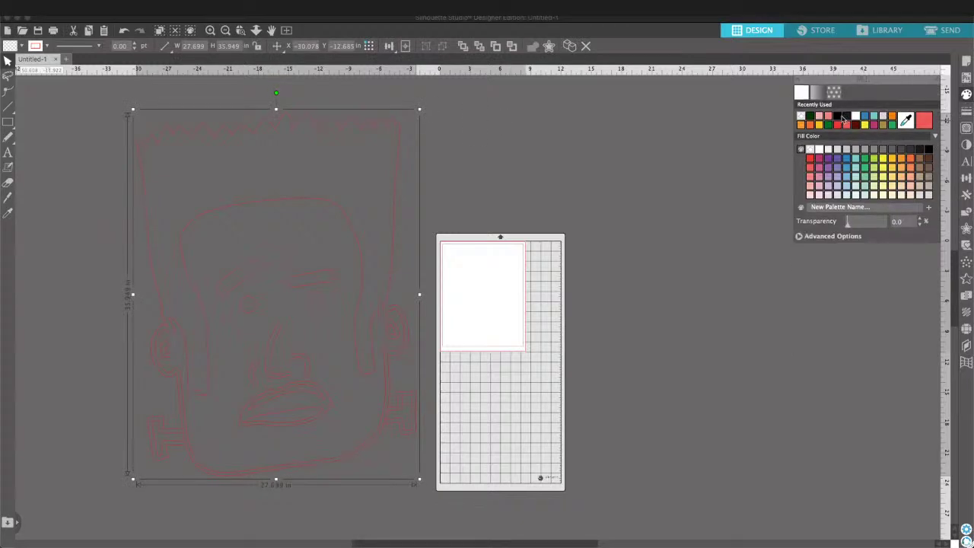
left_click(840, 118)
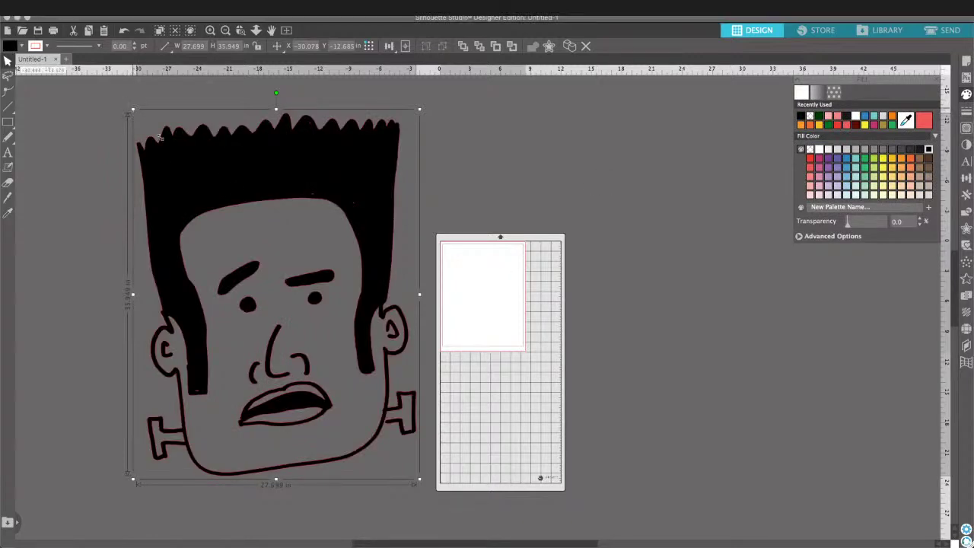
left_click_drag(225, 195, 485, 264)
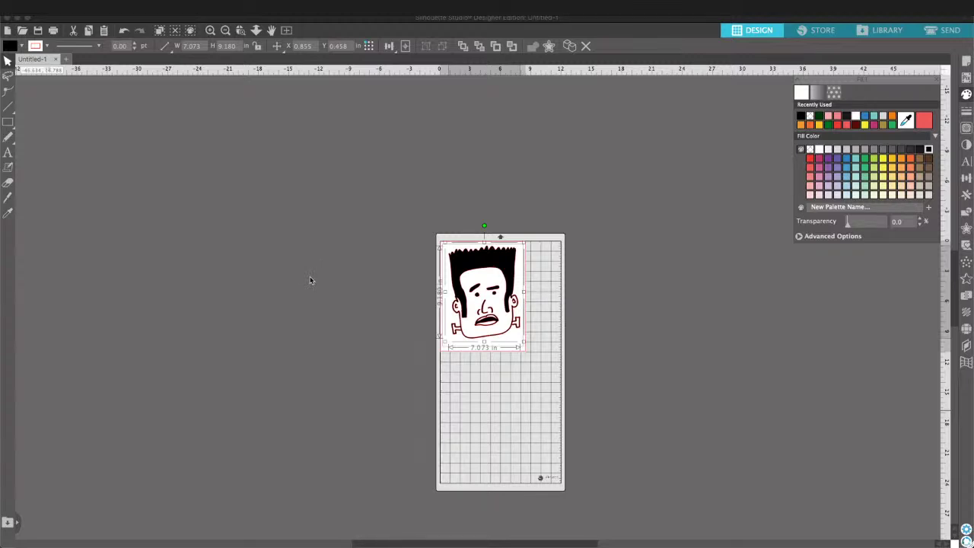
left_click(542, 227)
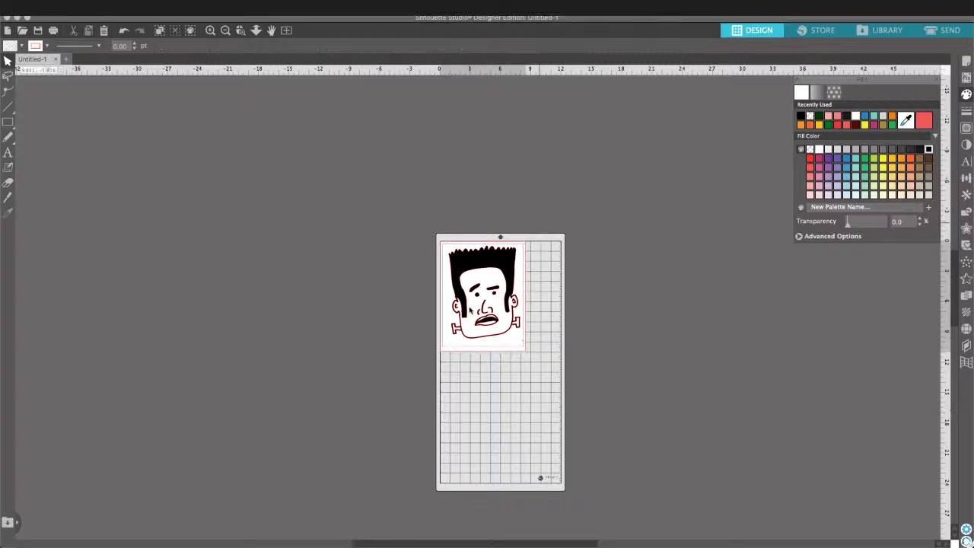
Delete the black traced face and bring the Frankenstein drawing photo back in beside the cutting mat.
key("ctrl+a")
key("Delete")
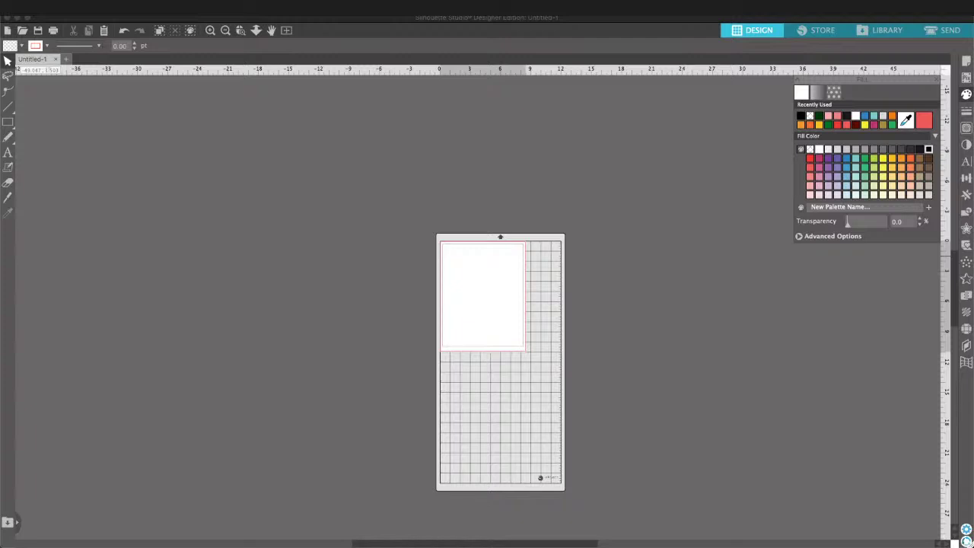
left_click_drag(0, 137, 322, 273)
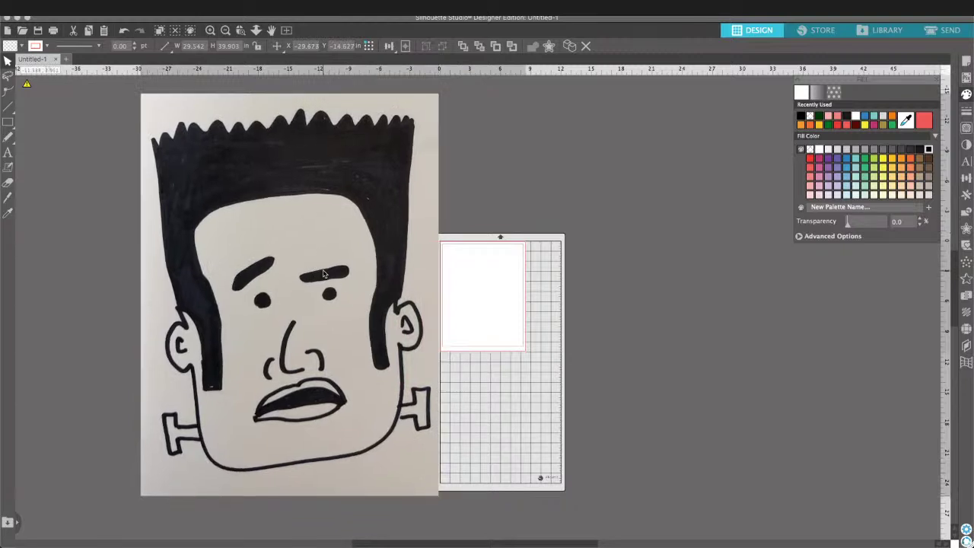
key("Escape")
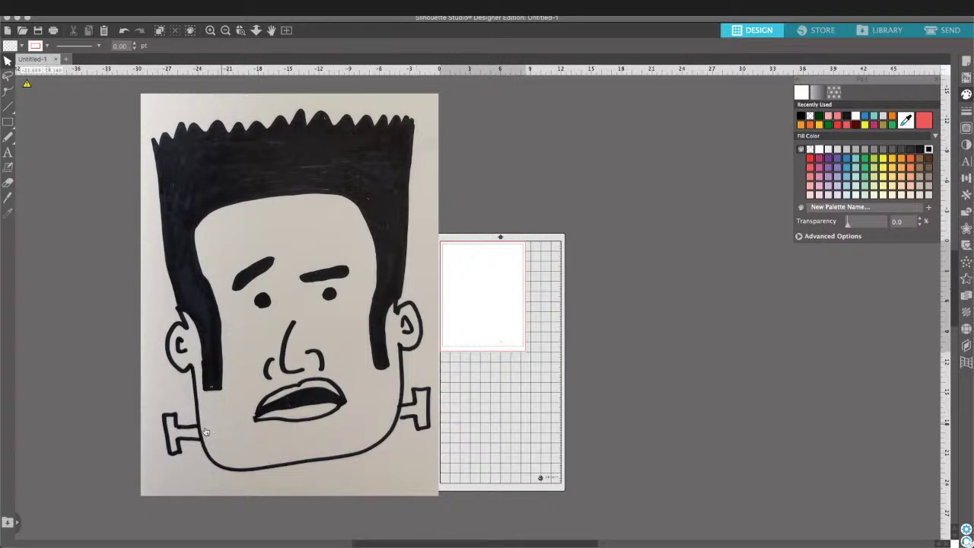
Define a trace area about 31.3 in wide around the whole Frankenstein drawing, adjusting its upper edge above the hair.
left_click(966, 130)
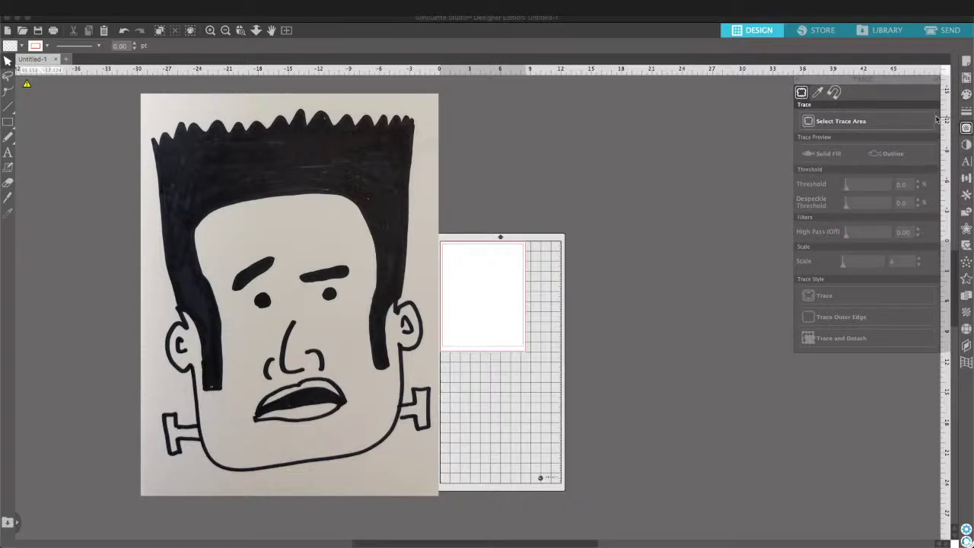
left_click(886, 123)
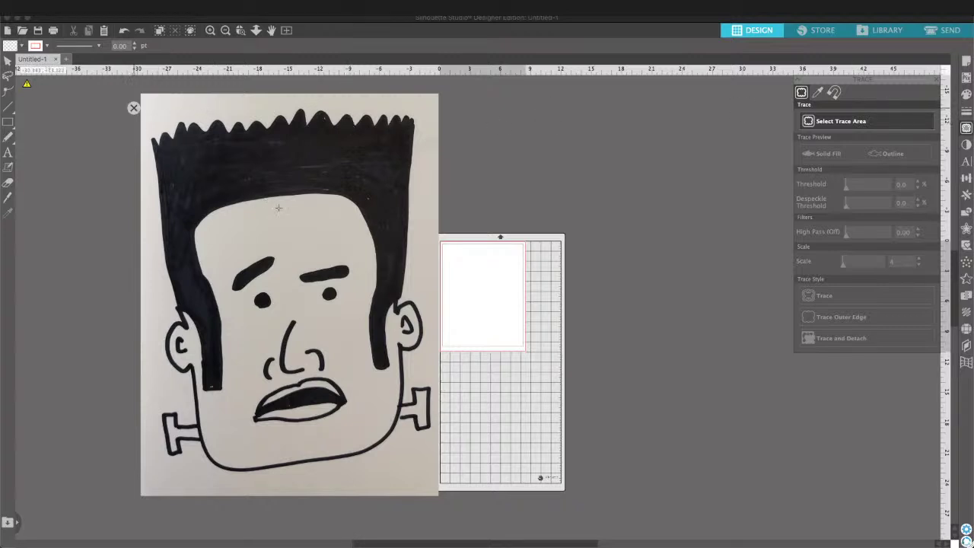
mouse_move(134, 108)
left_mouse_down()
mouse_move(297, 222)
mouse_move(418, 378)
left_mouse_up()
mouse_move(420, 416)
left_mouse_down()
mouse_move(438, 478)
mouse_move(453, 491)
left_mouse_up()
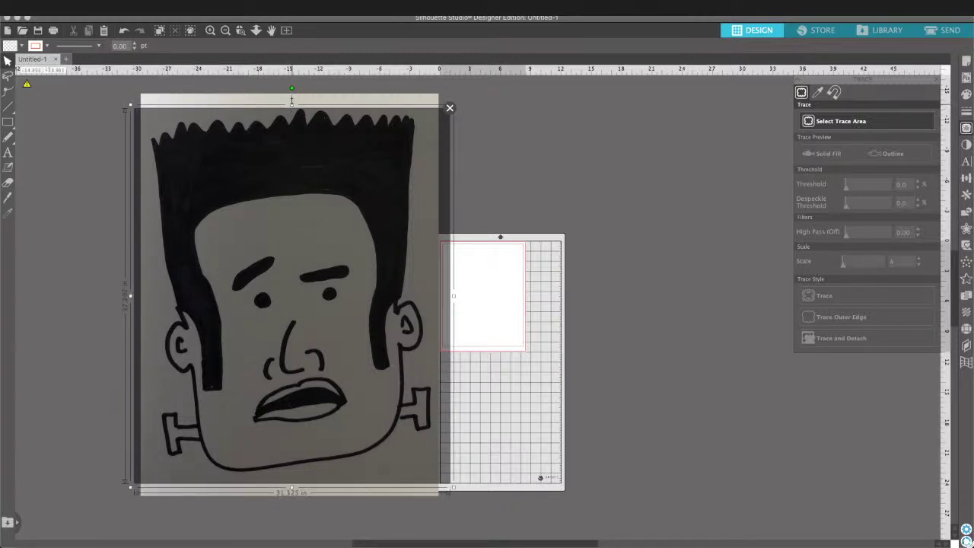
left_click_drag(291, 99, 294, 101)
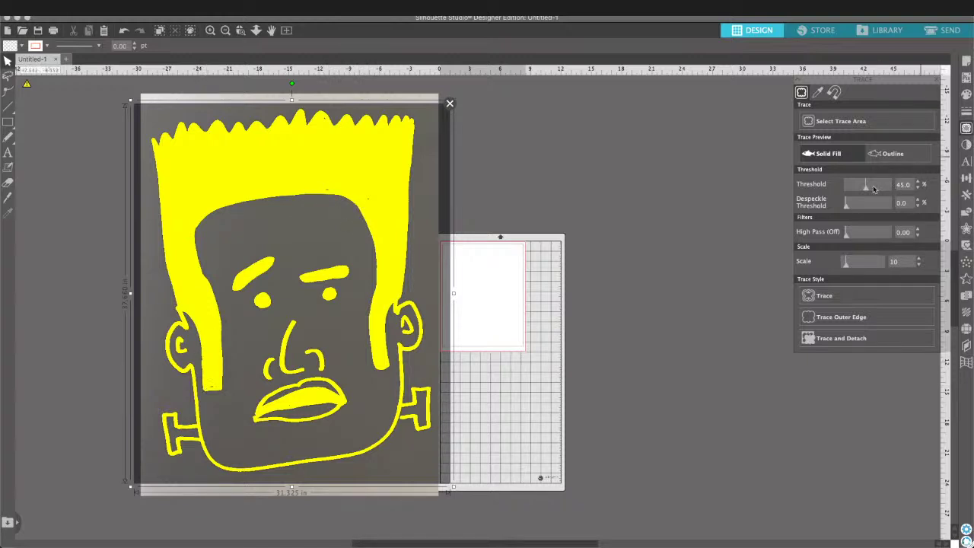
Trace the drawing with the threshold set to 55%, then remove the original photo from over the traced outlines.
left_click_drag(870, 189, 871, 190)
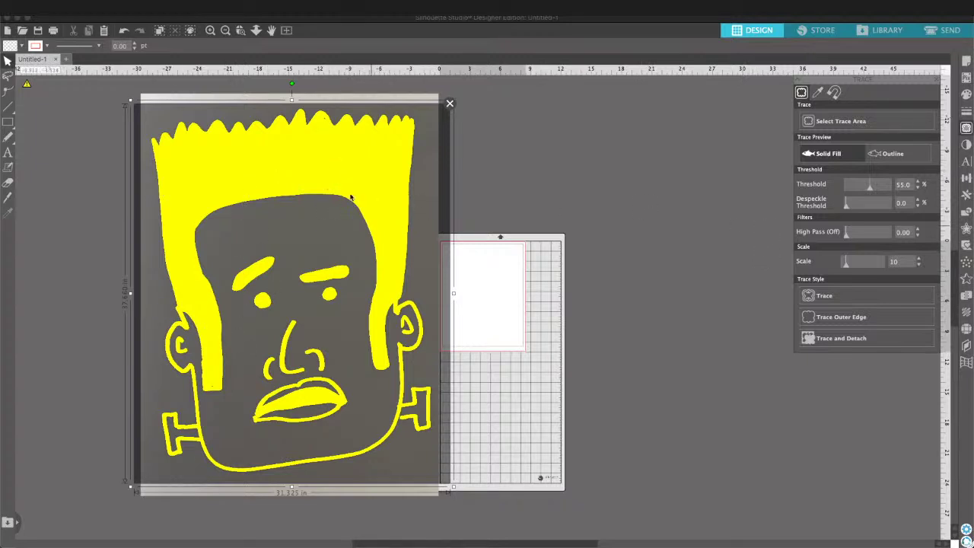
left_click(841, 302)
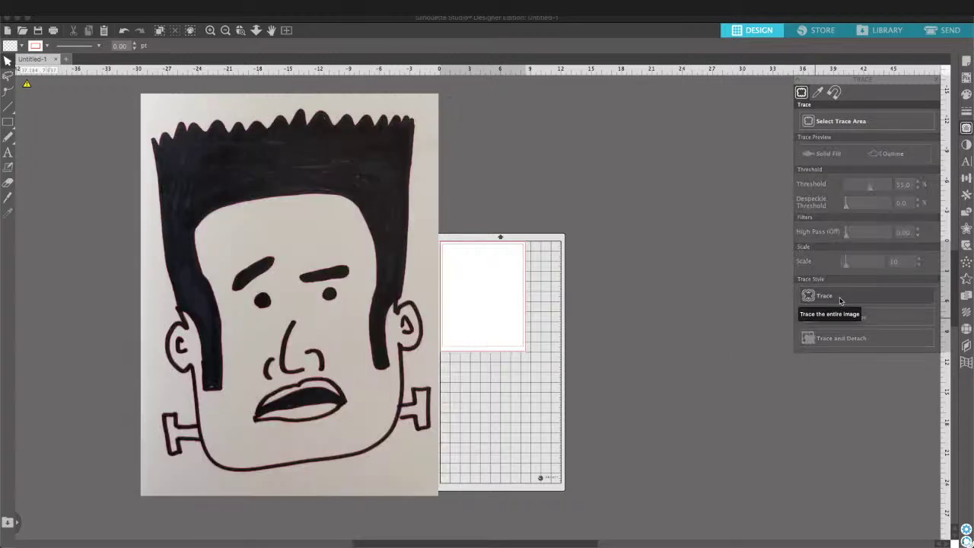
mouse_move(394, 176)
left_mouse_down()
mouse_move(631, 185)
mouse_move(624, 195)
left_mouse_up()
key("Delete")
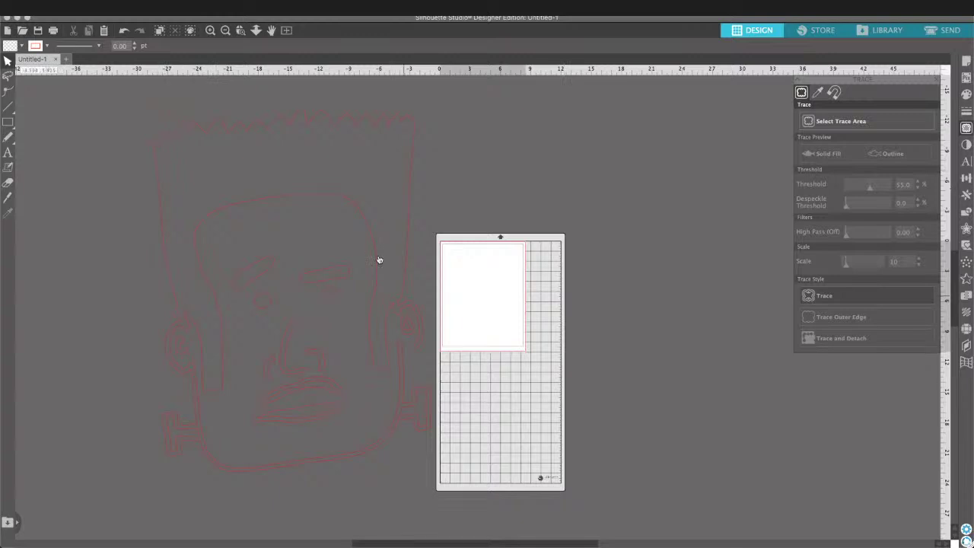
Fill the traced face outlines with dark green.
left_click(401, 311)
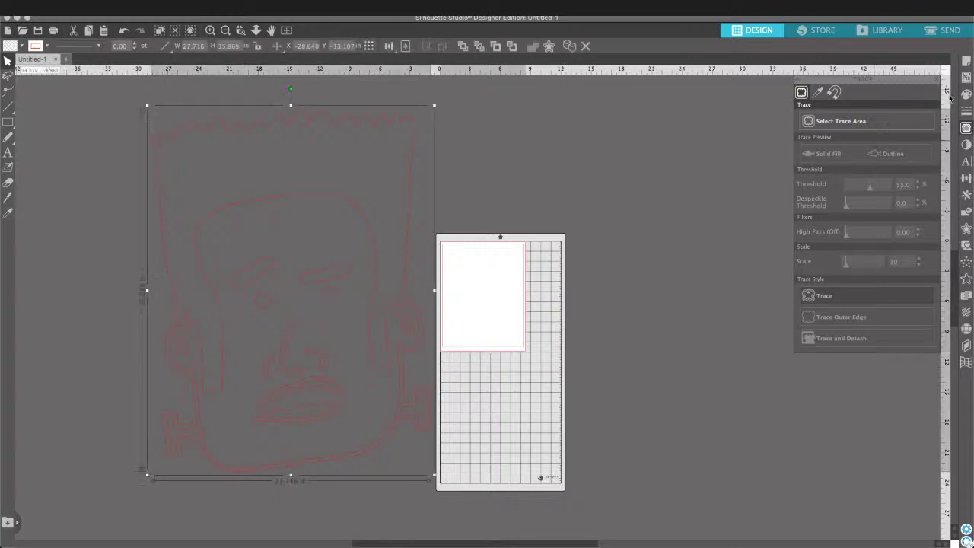
left_click(967, 93)
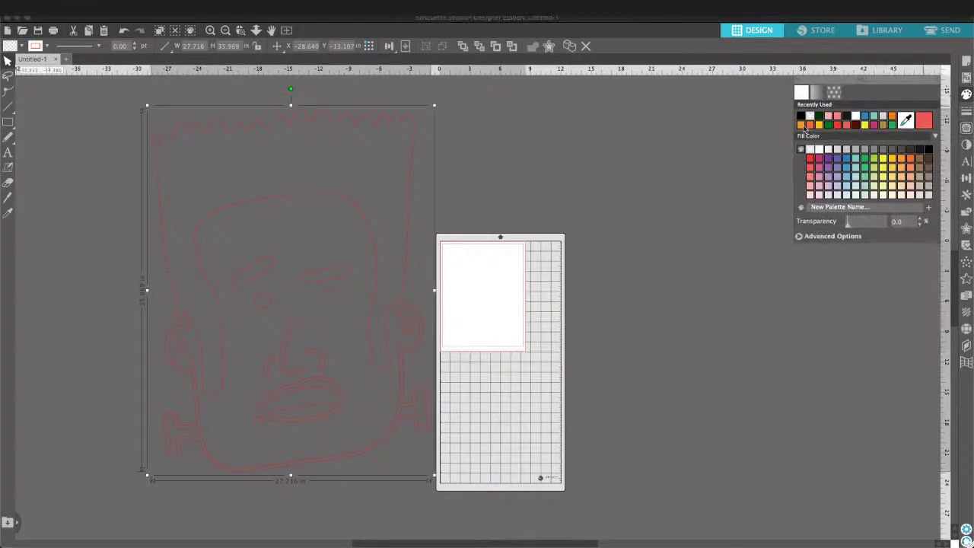
left_click(818, 116)
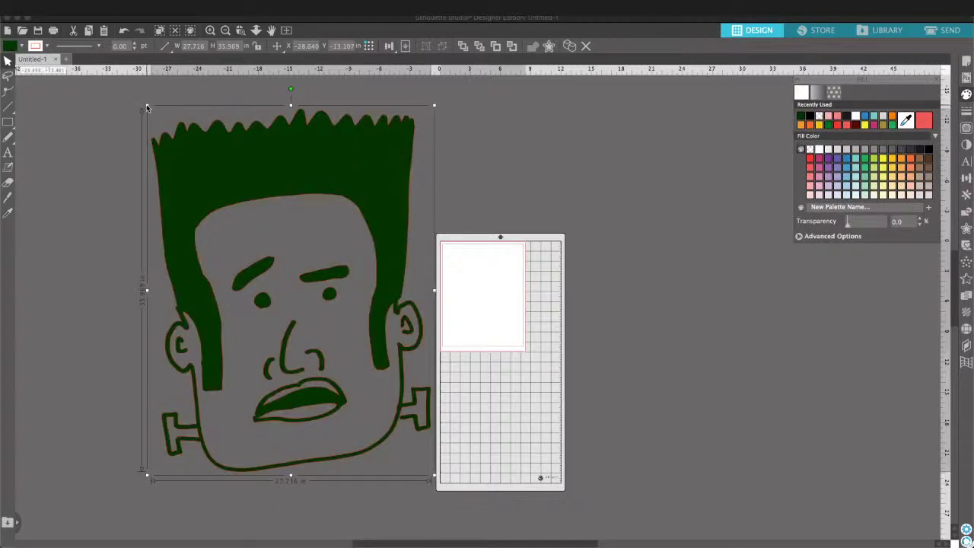
Shrink the green face to about 6.8 in wide and place it on the white page.
left_click_drag(148, 105, 335, 408)
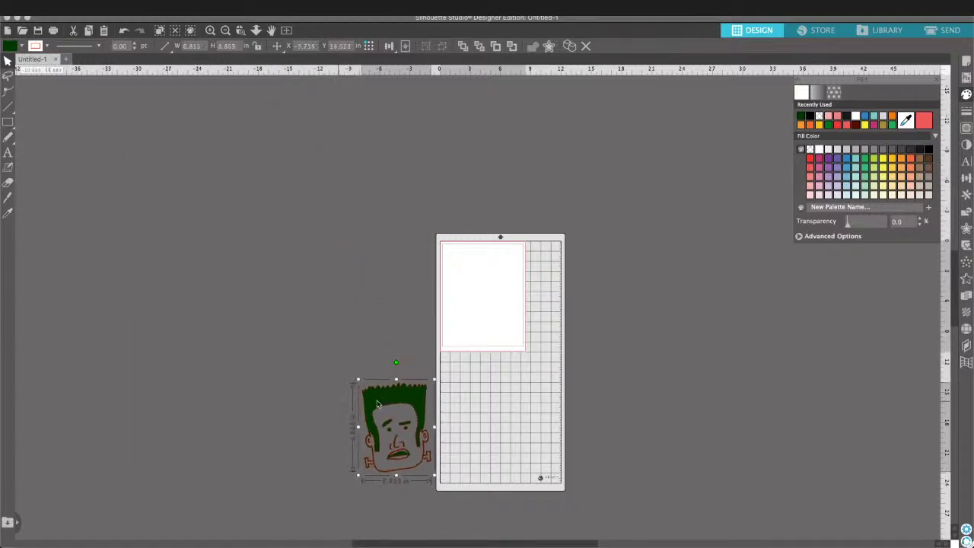
left_click_drag(396, 397, 478, 265)
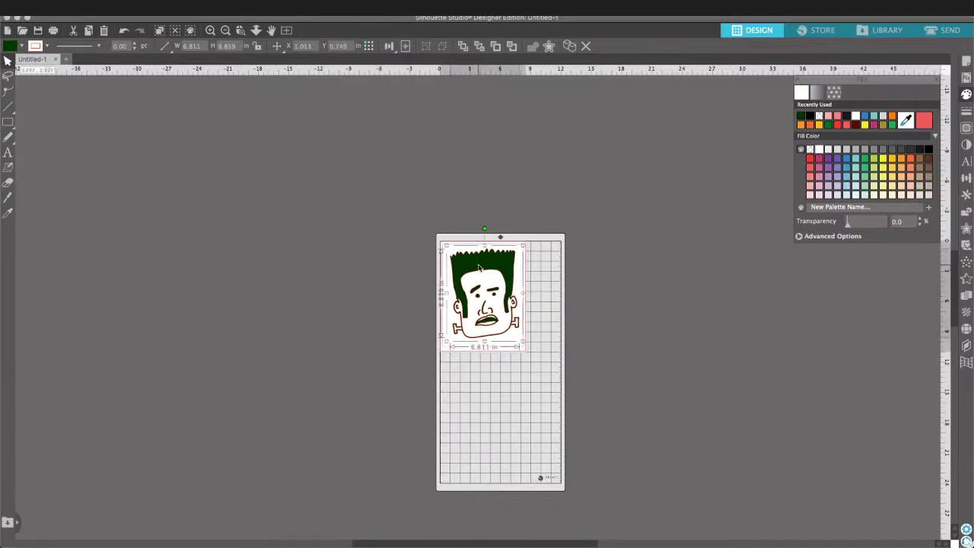
left_click(632, 257)
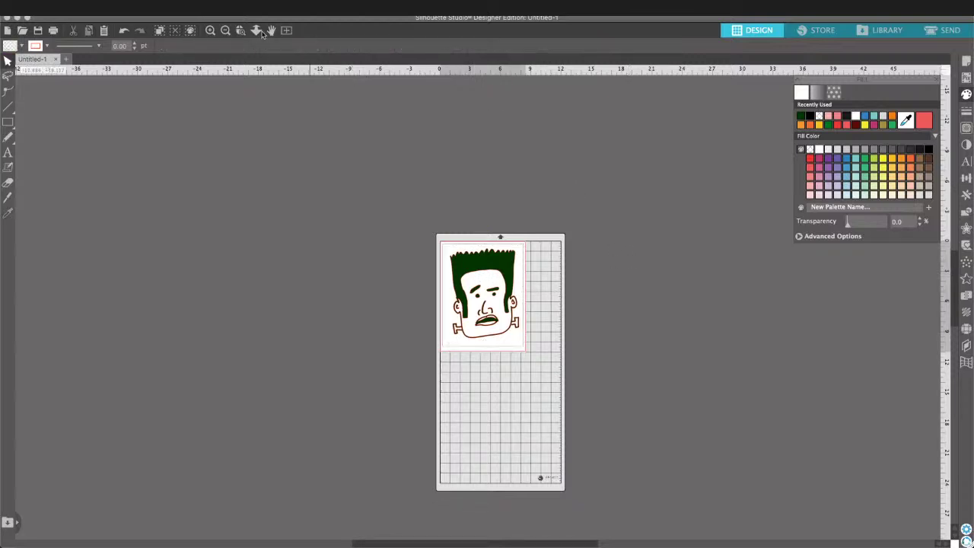
Add the text "frankenstein" near the chin of the face on the page.
left_click(211, 31)
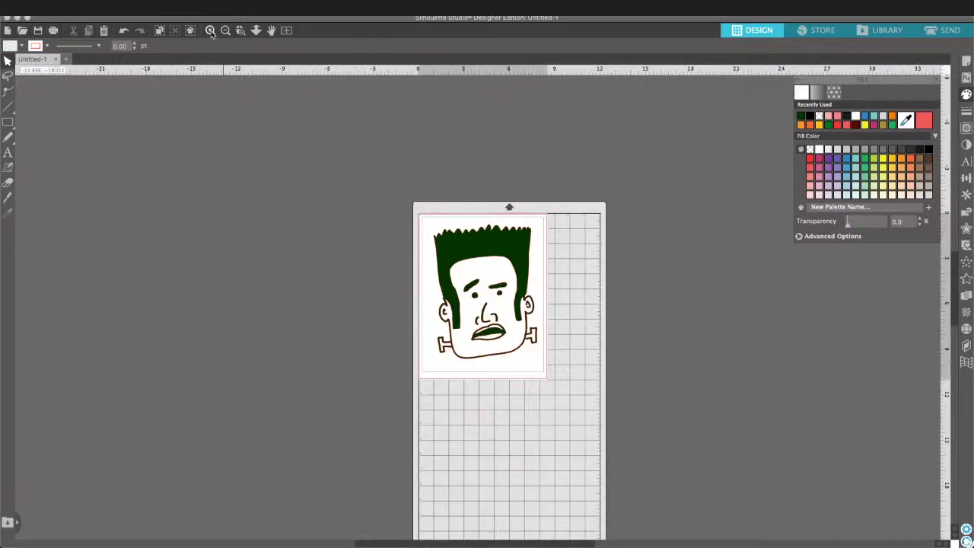
left_click(211, 32)
left_click(211, 31)
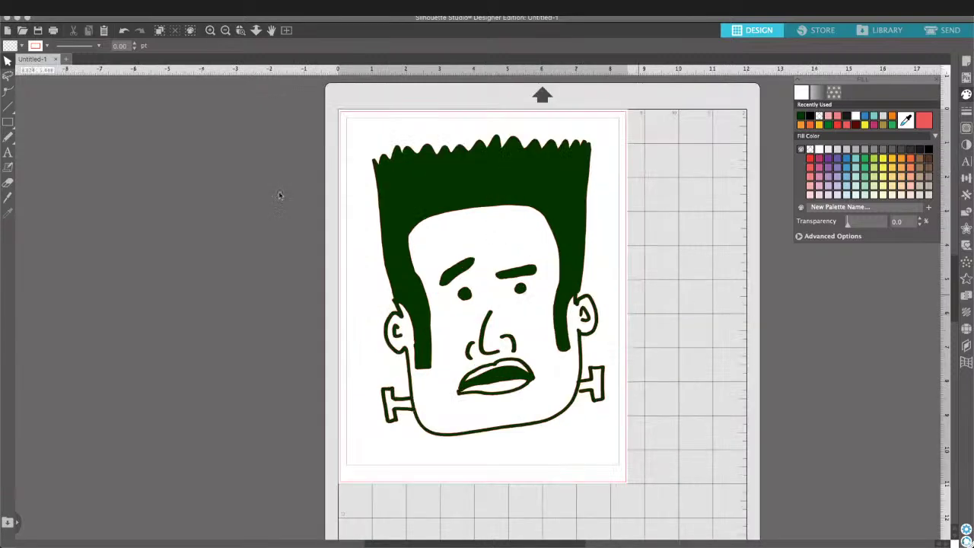
left_click(7, 154)
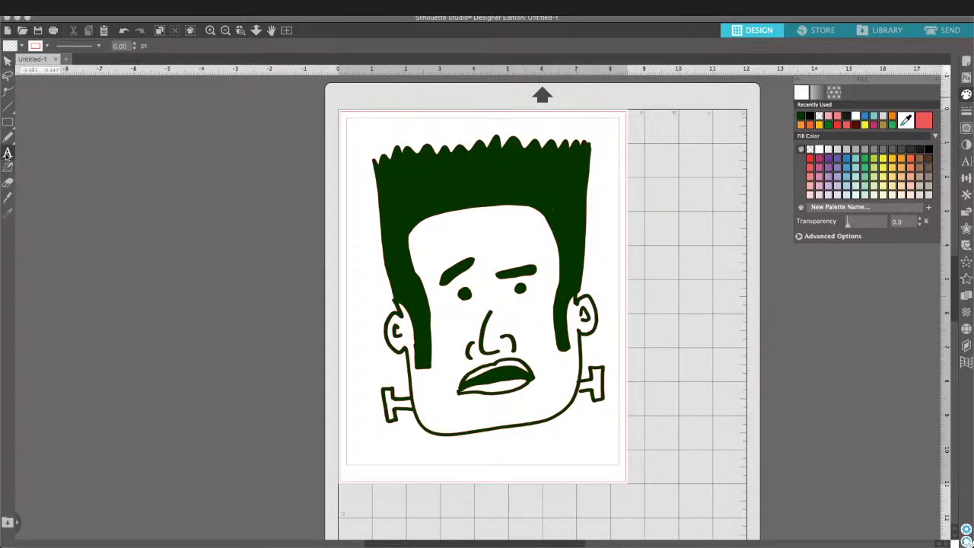
left_click(431, 450)
type("fr")
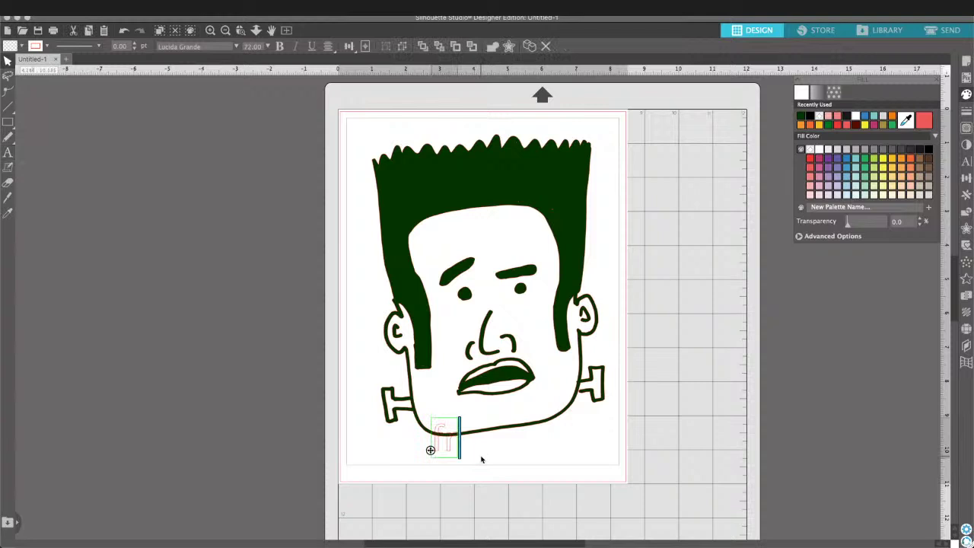
type("ankenstein")
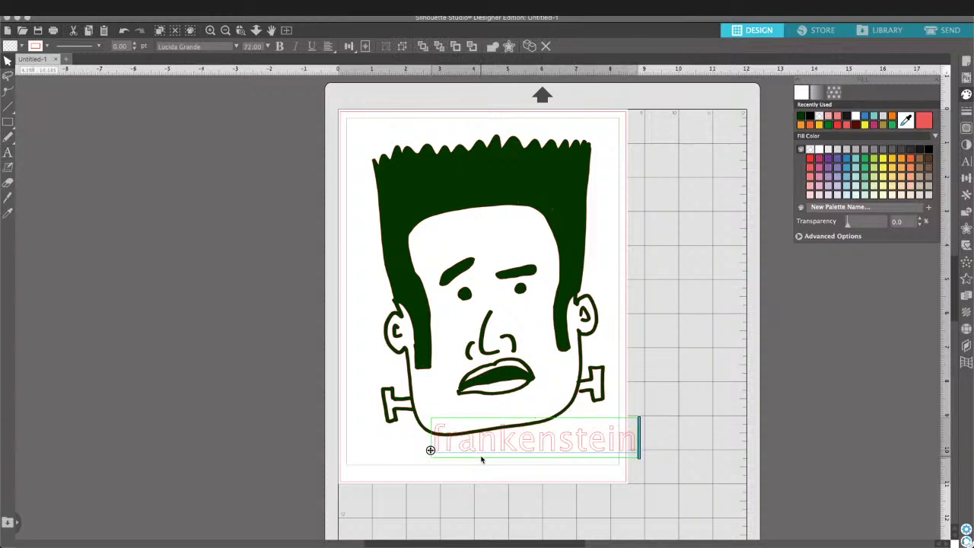
Finish the text entry and move the "frankenstein" text below the face at the lower edge of the page.
left_click(543, 445)
left_click(546, 436)
key("super+a")
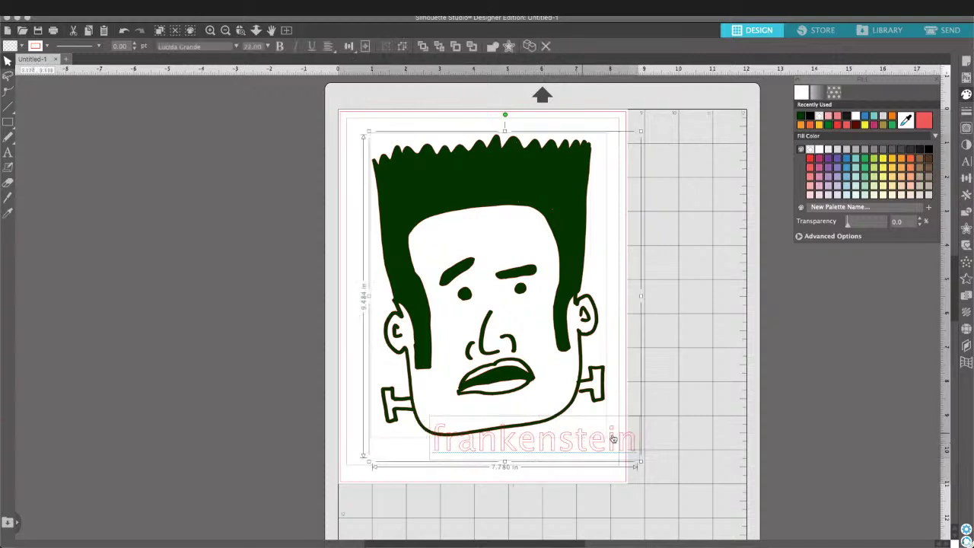
left_click(692, 439)
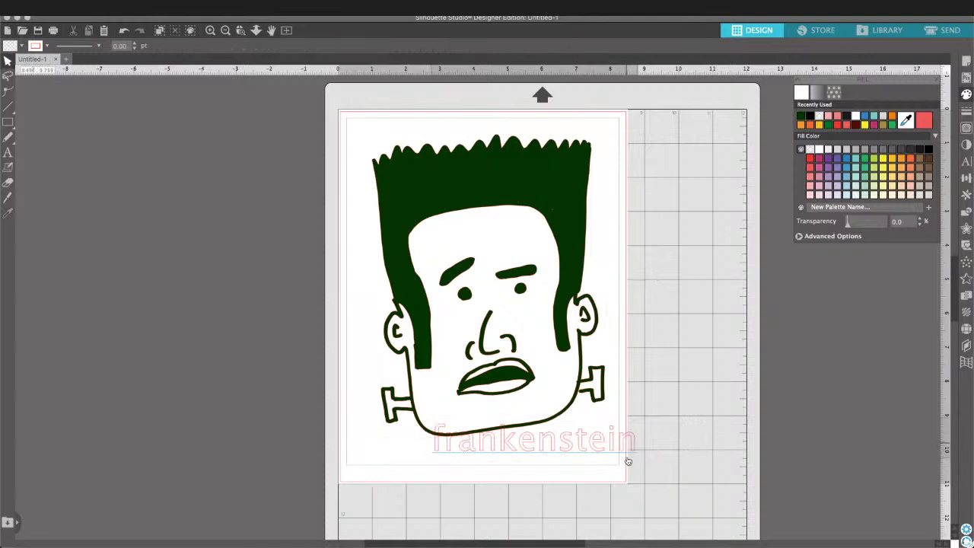
left_click_drag(628, 460, 612, 493)
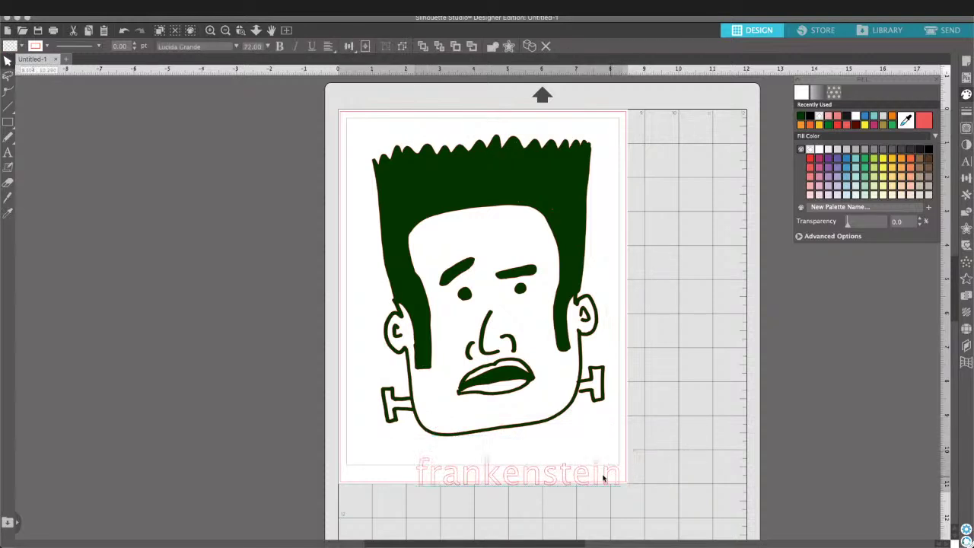
Select all of the "frankenstein" caption text and fill it with red.
left_click(564, 477)
double_click(564, 477)
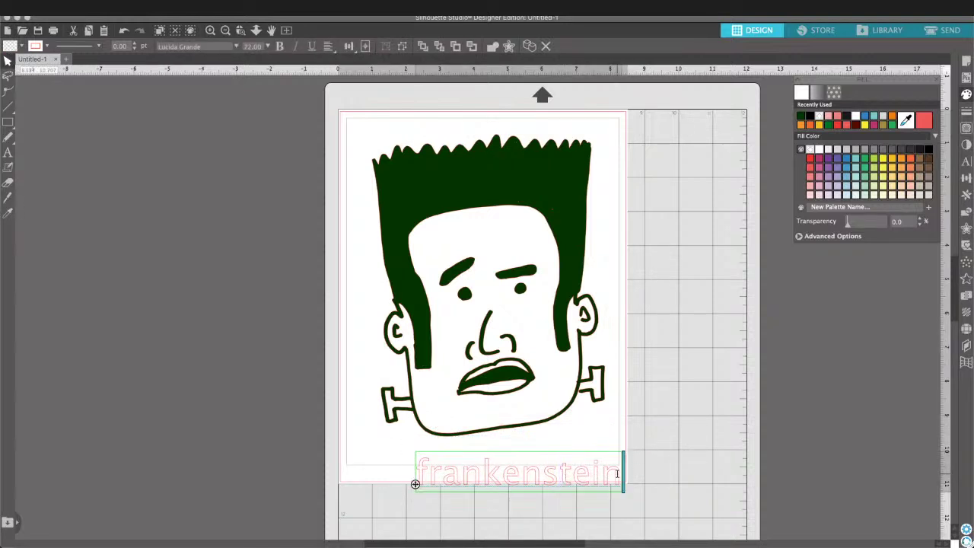
left_click(623, 473, "shift")
left_click_drag(427, 474, 396, 475)
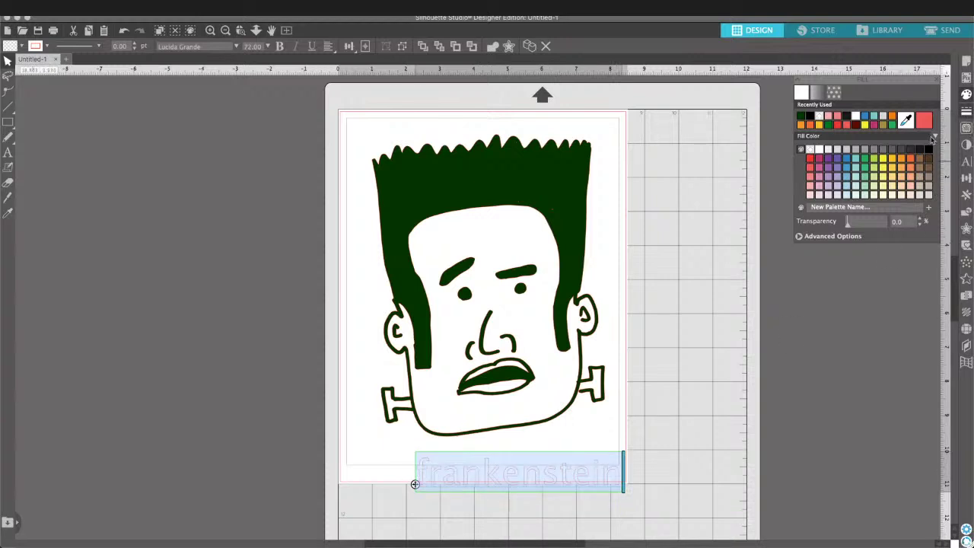
left_click(812, 160)
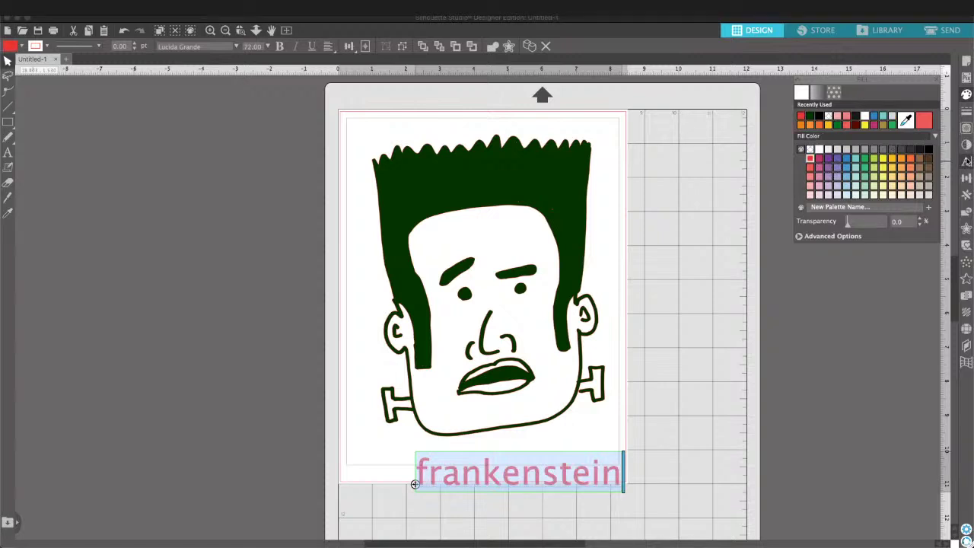
Change the caption's font to Lovely Home and move it just below the chin, inside the page margins.
left_click(966, 161)
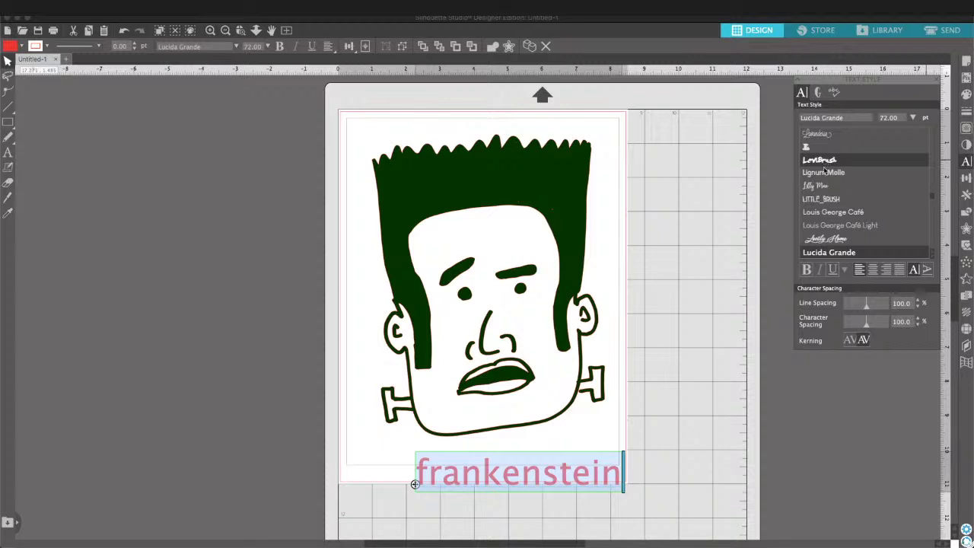
scroll(831, 209, "down", 1)
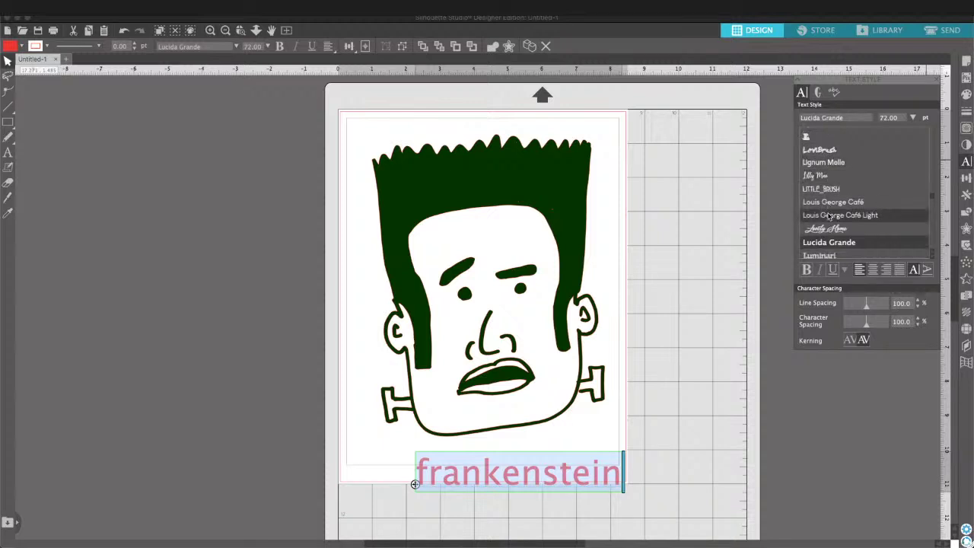
scroll(830, 217, "down", 3)
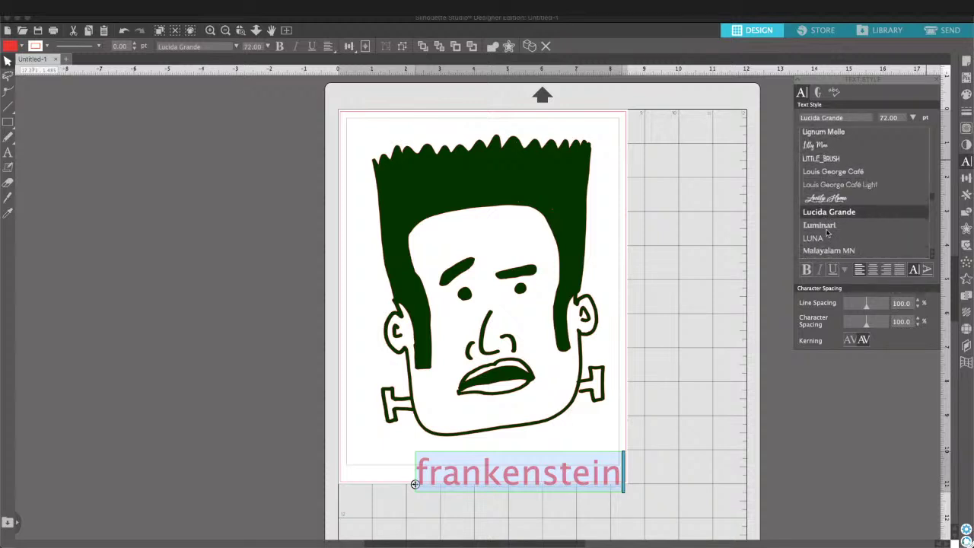
left_click(828, 191)
left_click(620, 463)
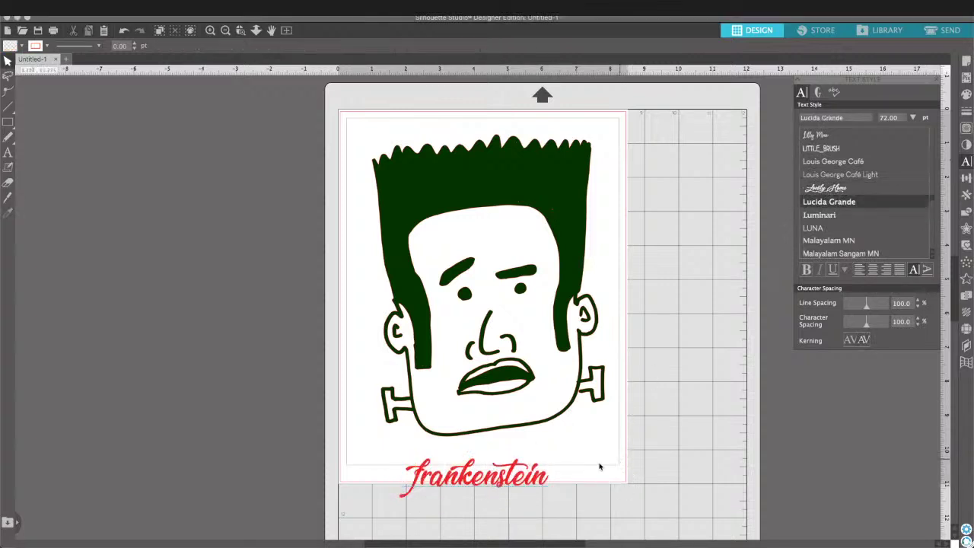
left_click_drag(478, 484, 493, 461)
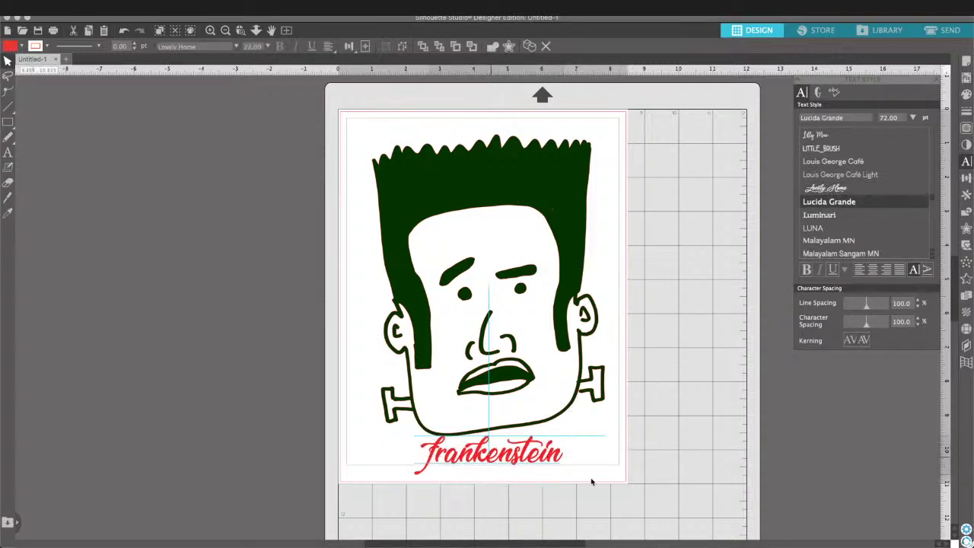
left_click(683, 459)
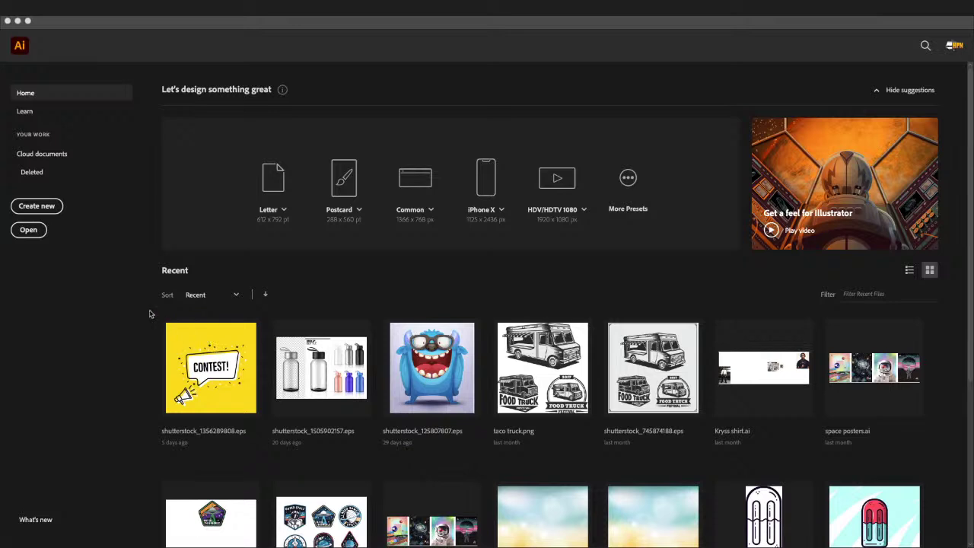
Switch to Adobe Illustrator and create a new Letter document, 612 x 792 pt, in CMYK Color.
left_click(36, 208)
left_click(43, 208)
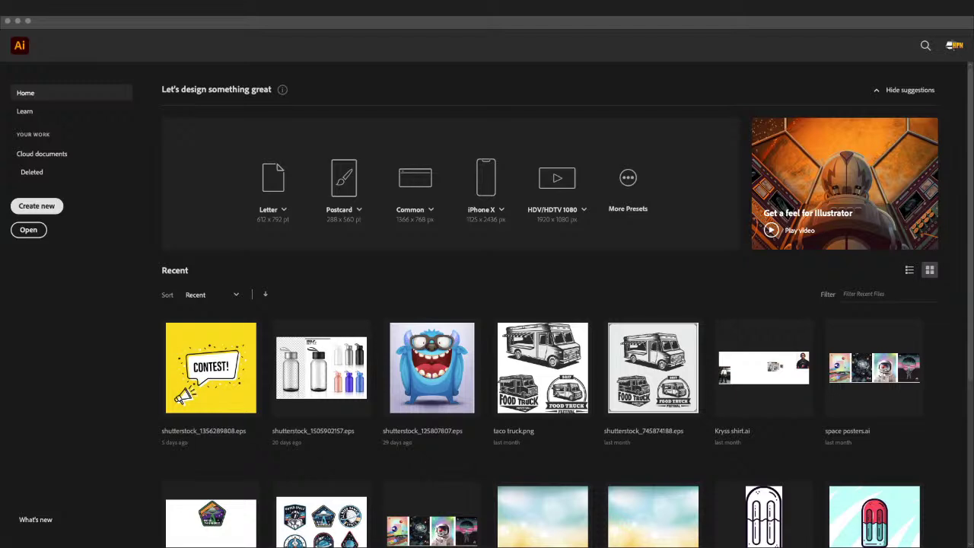
key("super+n")
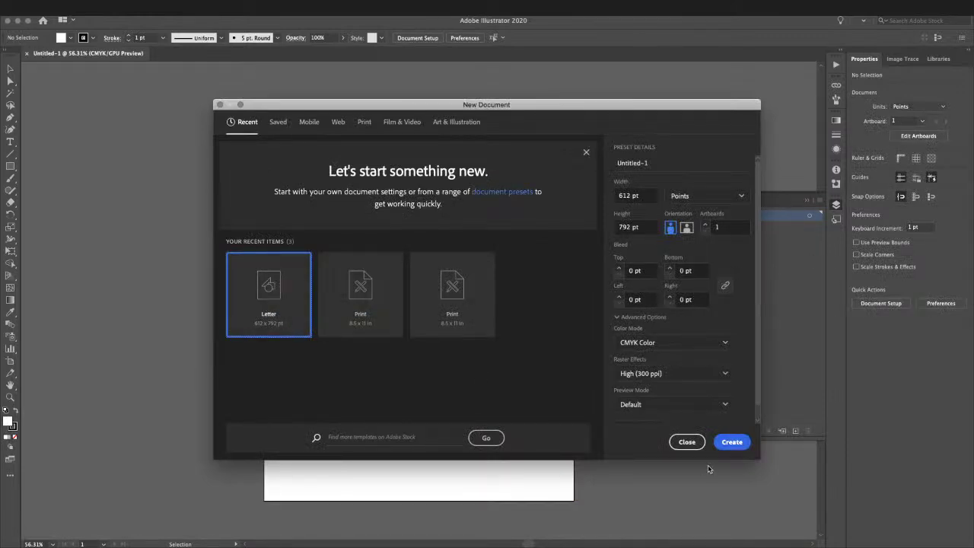
left_click(729, 445)
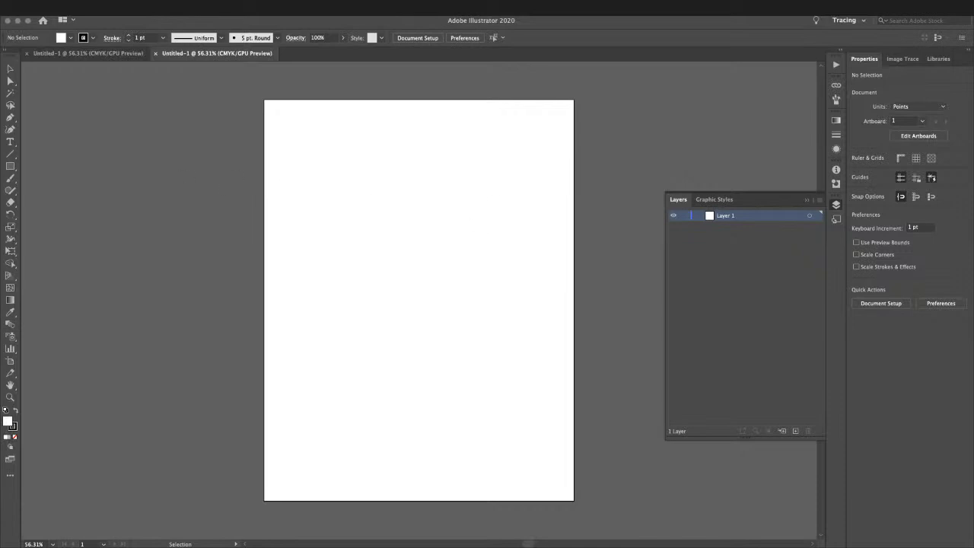
Place the drawing photo IMG_3541.jpg in the document and scale it down to about 1902 pt wide.
key("F7")
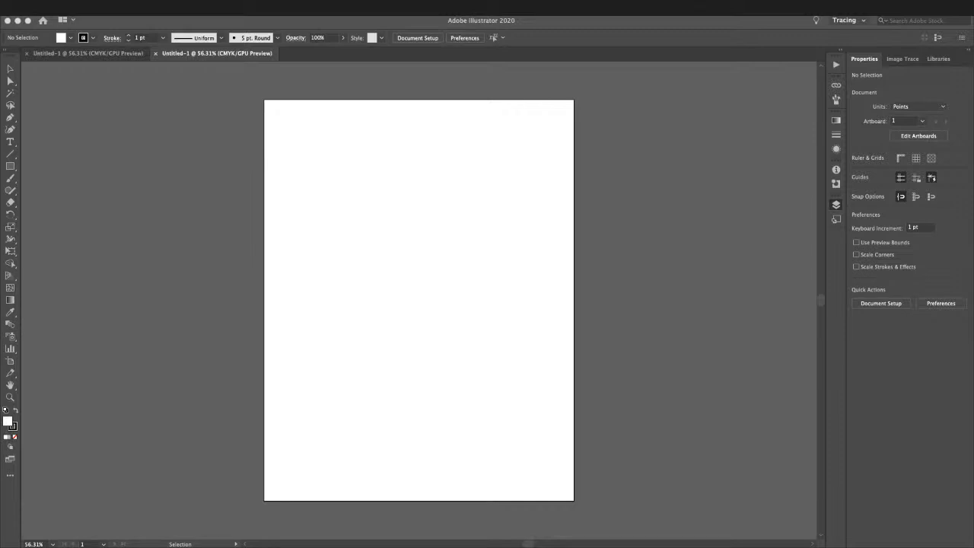
mouse_move(327, 171)
left_mouse_down()
mouse_move(413, 220)
mouse_move(435, 305)
left_mouse_up()
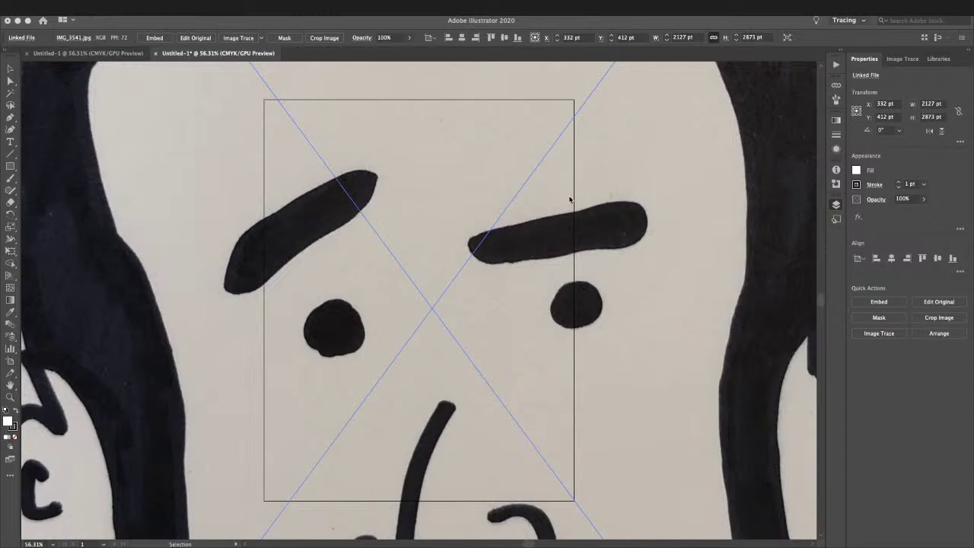
scroll(567, 201, "down", 6)
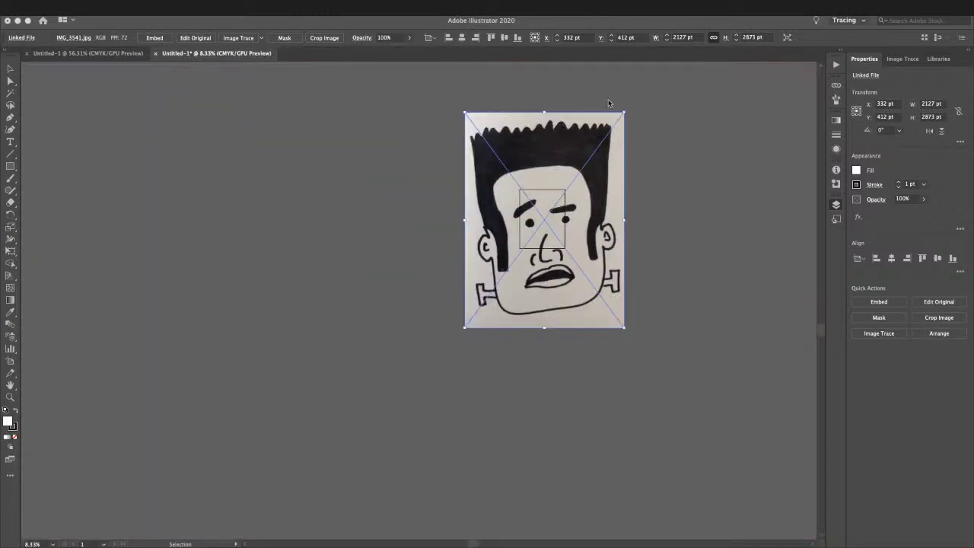
key("F7")
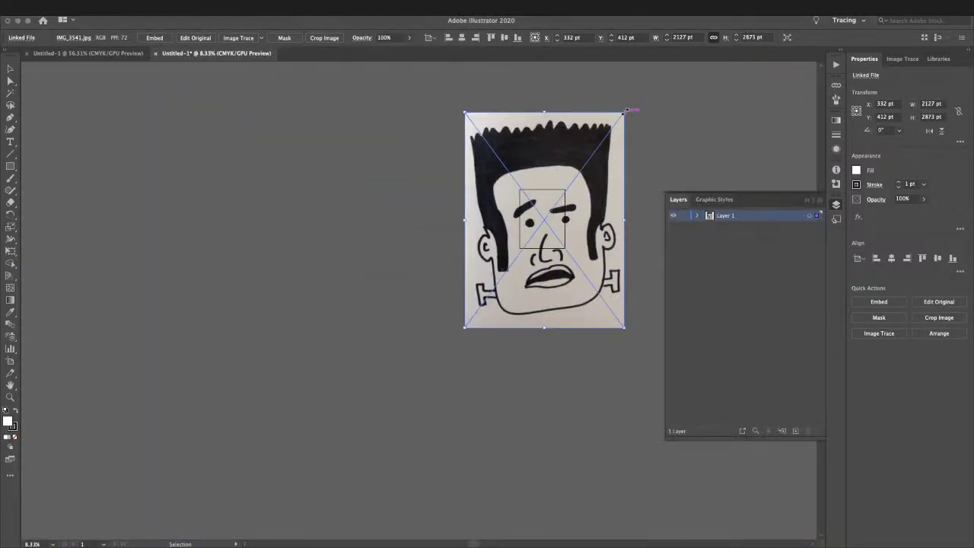
left_click_drag(626, 110, 617, 137)
left_click(642, 126)
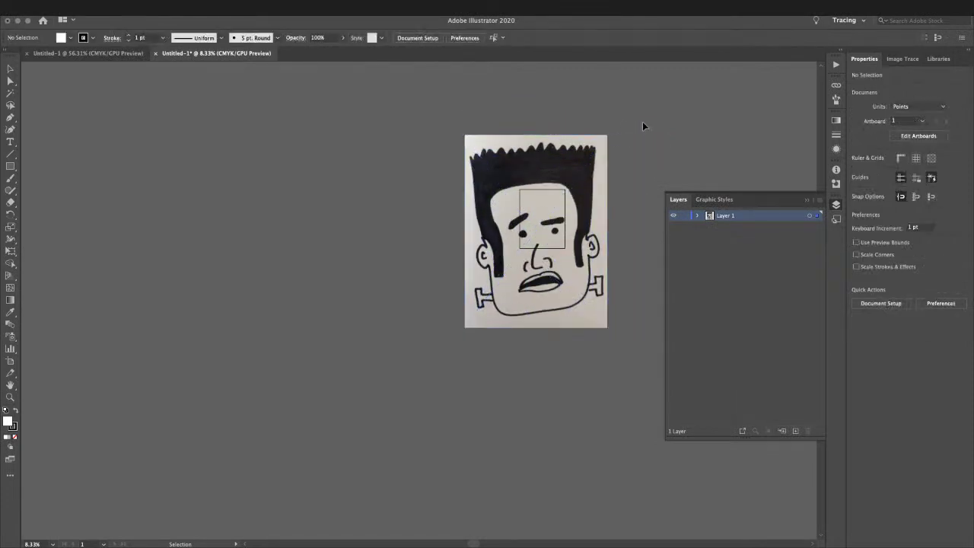
left_click(582, 149)
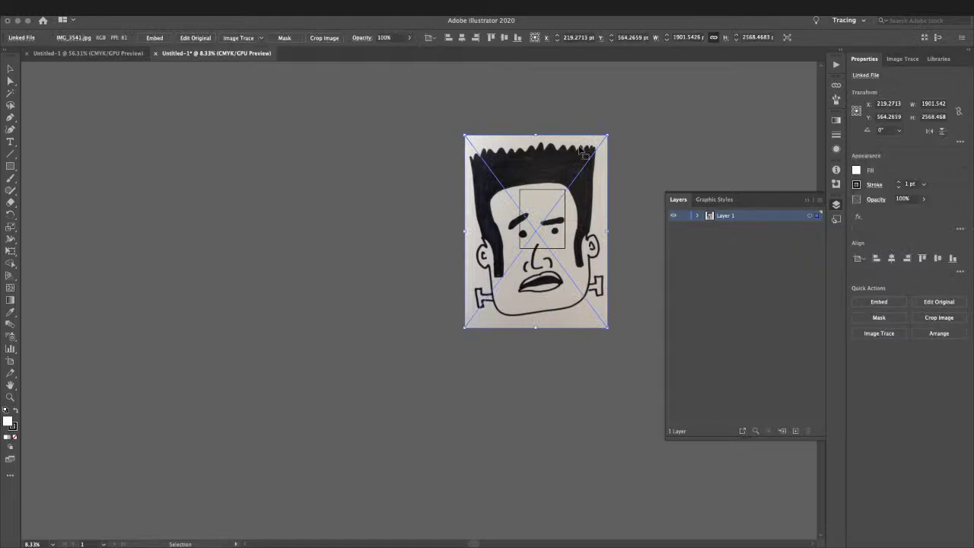
left_click(895, 338)
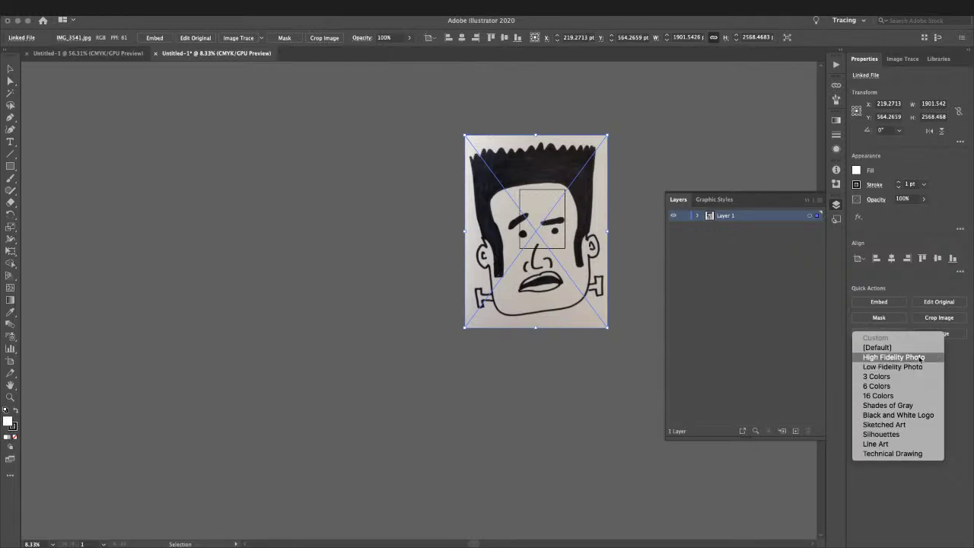
left_click(911, 367)
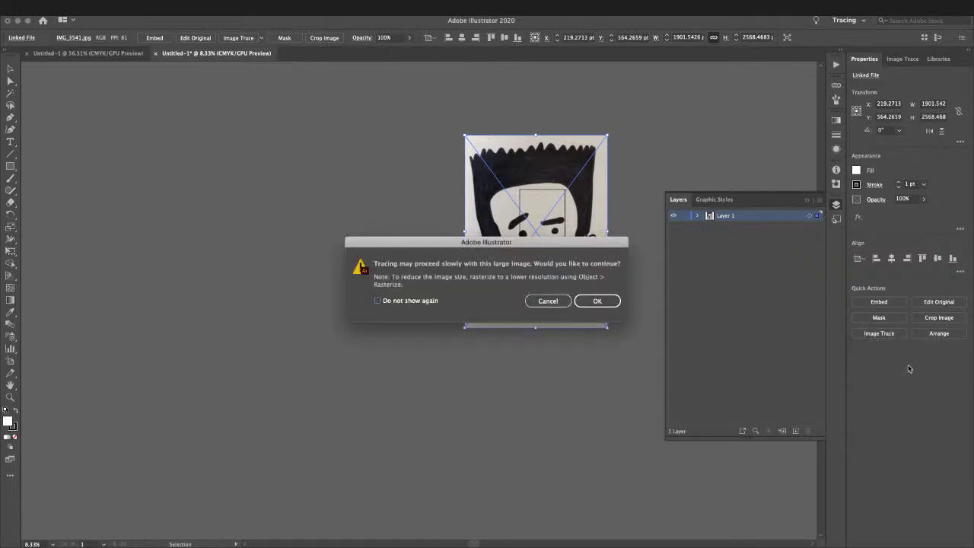
left_click(588, 302)
left_click(548, 300)
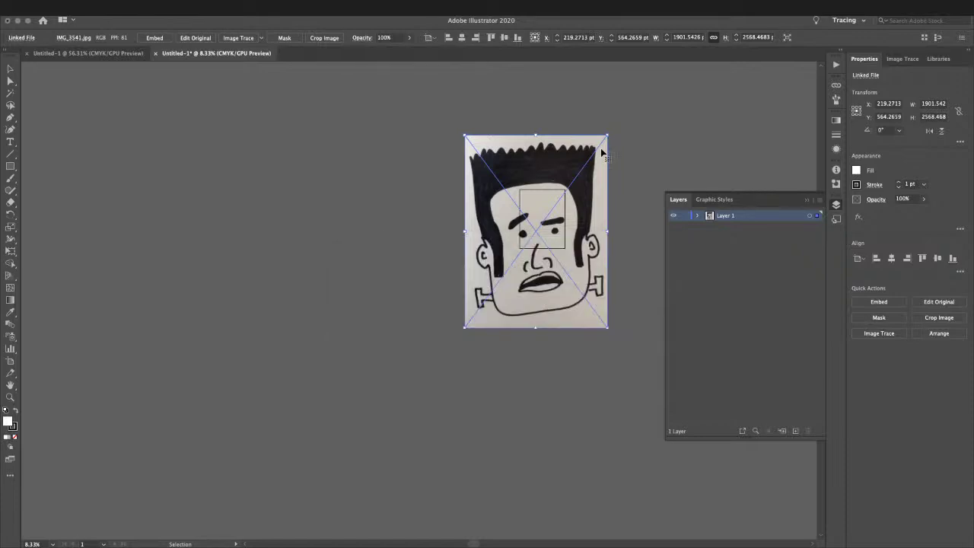
Shrink the placed drawing to about 470 x 635 pt and centre it on the artboard.
left_click_drag(607, 133, 512, 242)
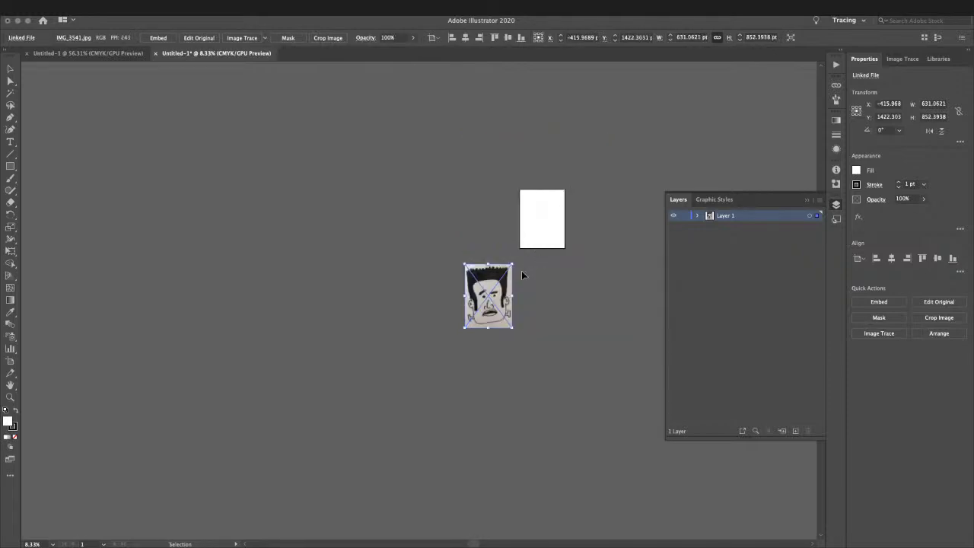
left_click_drag(499, 291, 580, 210)
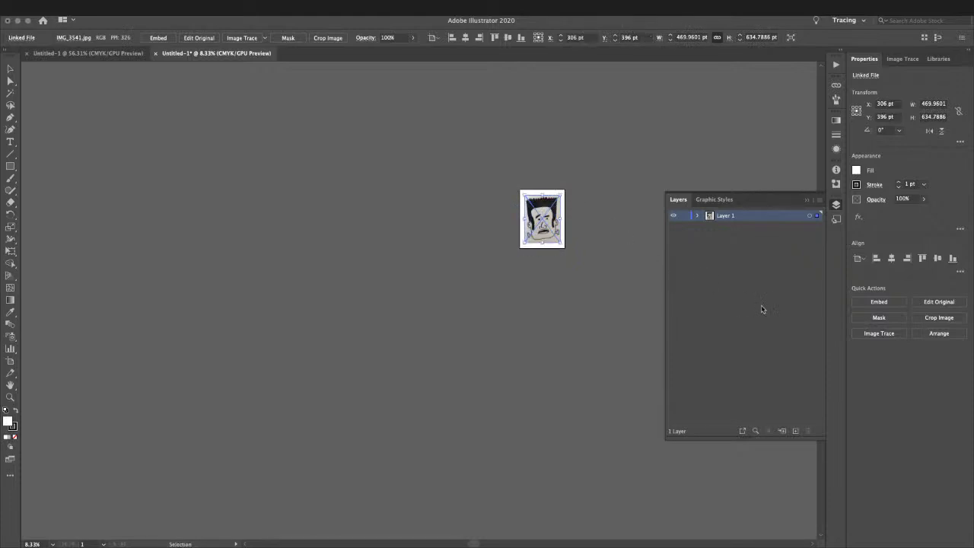
left_click(667, 124)
left_click(543, 224)
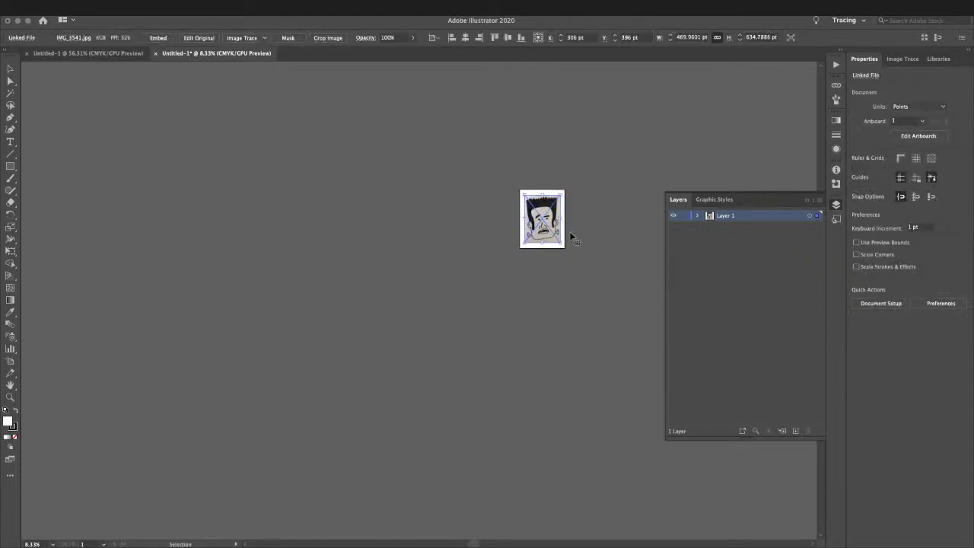
Try an Image Trace of the drawing with the Low Fidelity Photo preset, inspect it up close, and undo the trace.
left_click(881, 333)
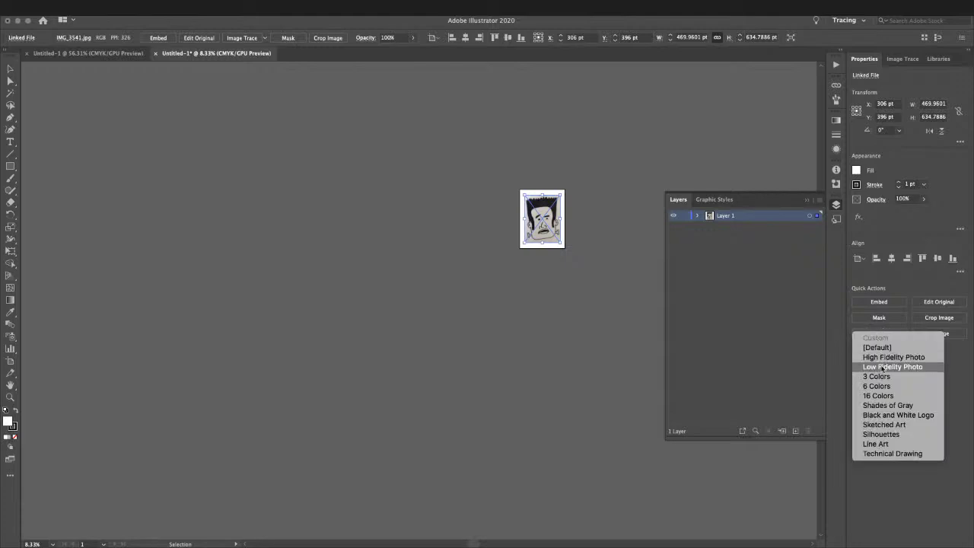
left_click(882, 367)
left_click(613, 305)
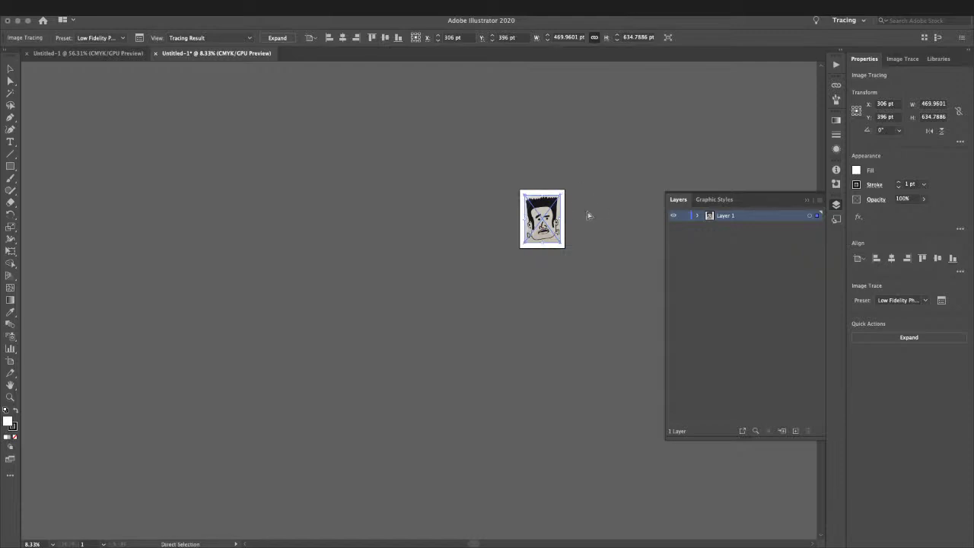
scroll(587, 212, "right", 10)
key("a")
scroll(247, 214, "left", 5)
scroll(315, 215, "up", 10)
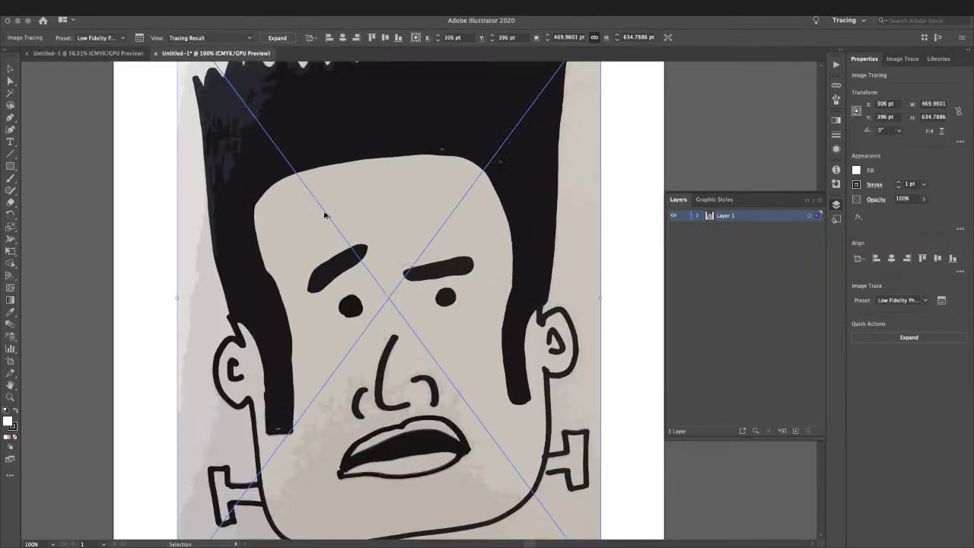
scroll(327, 218, "down", 5)
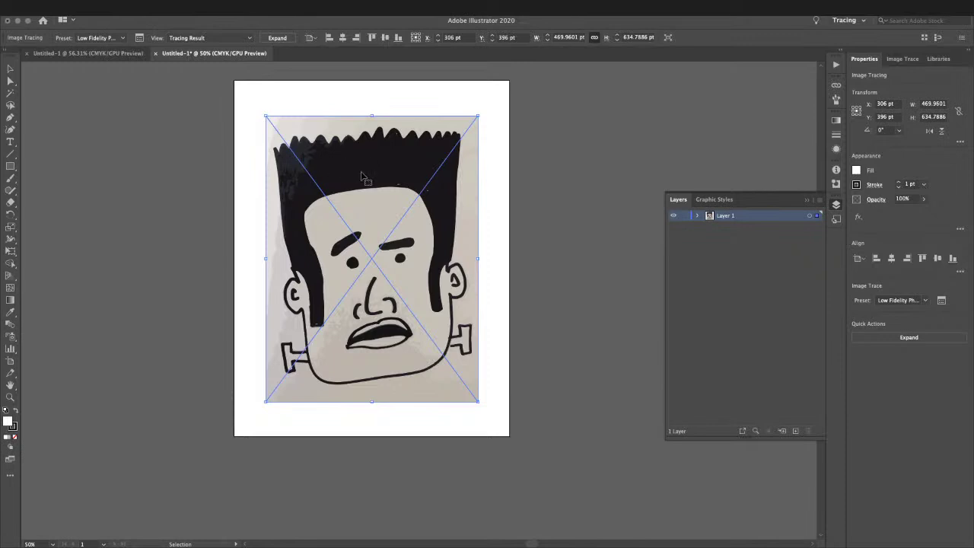
key("super+z")
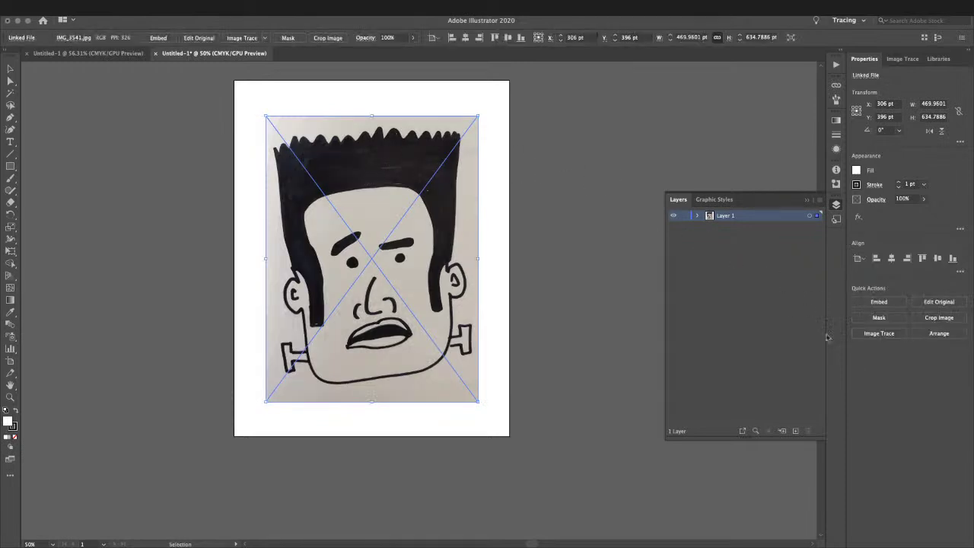
Trace the placed drawing with the Black and White Logo preset and open the detailed Image Trace settings.
left_click(873, 335)
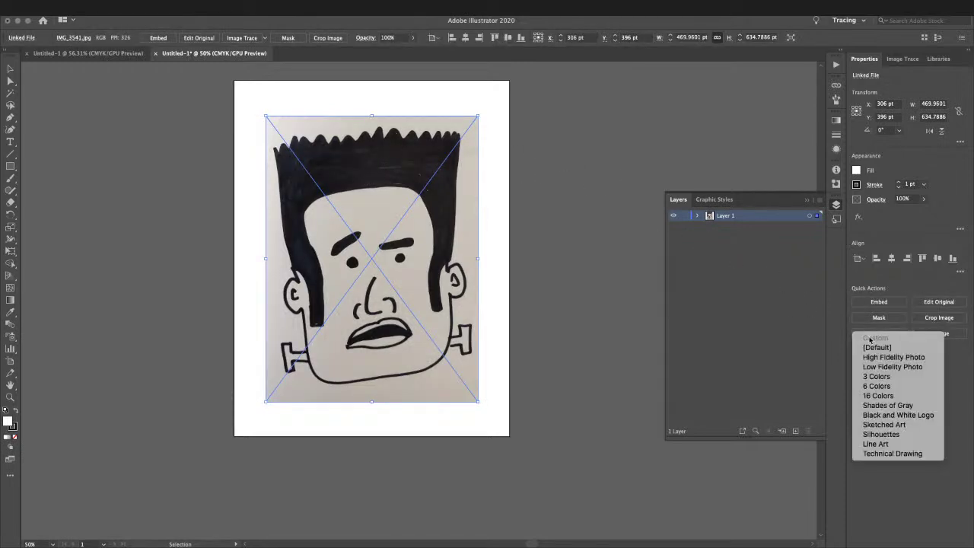
left_click(897, 415)
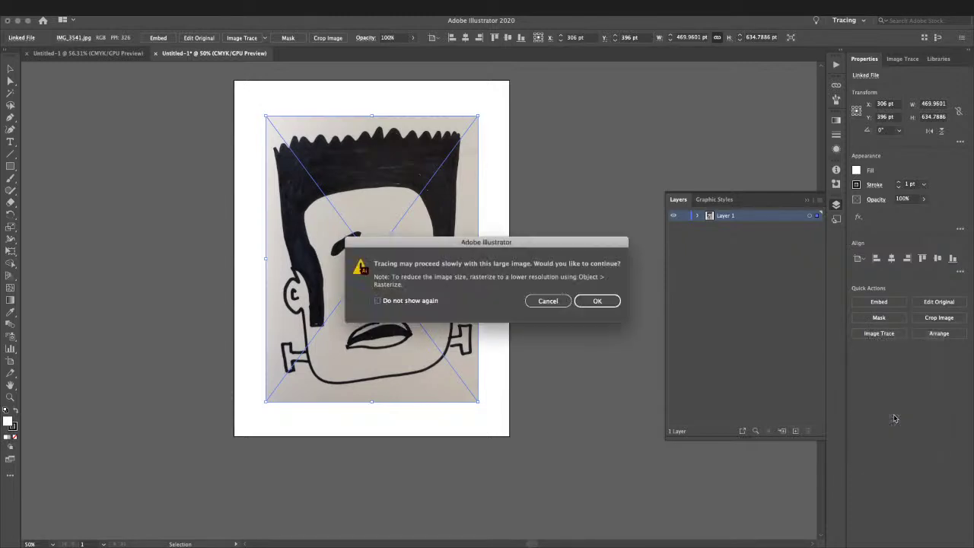
left_click(596, 301)
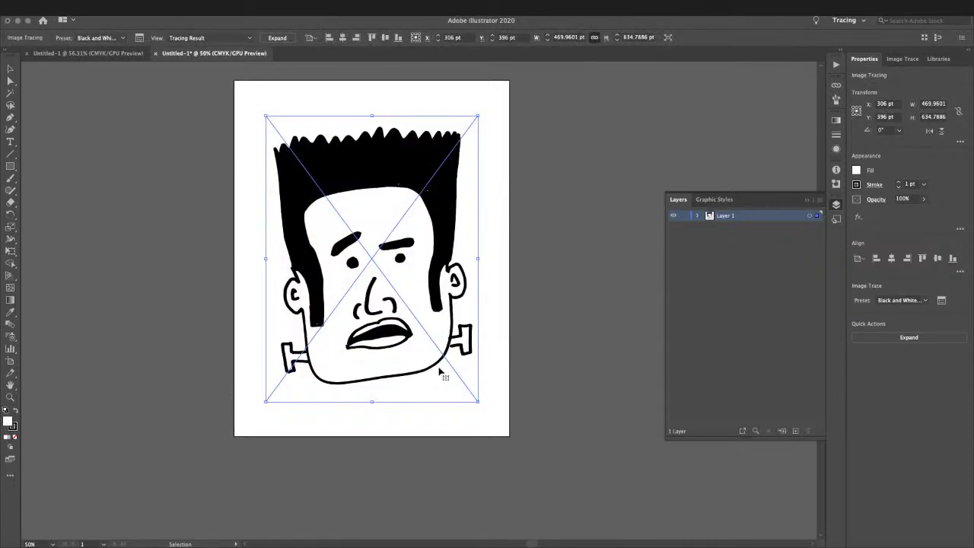
left_click(548, 238)
mouse_move(409, 181)
left_mouse_down()
mouse_move(403, 163)
mouse_move(416, 172)
mouse_move(410, 187)
mouse_move(406, 174)
left_mouse_up()
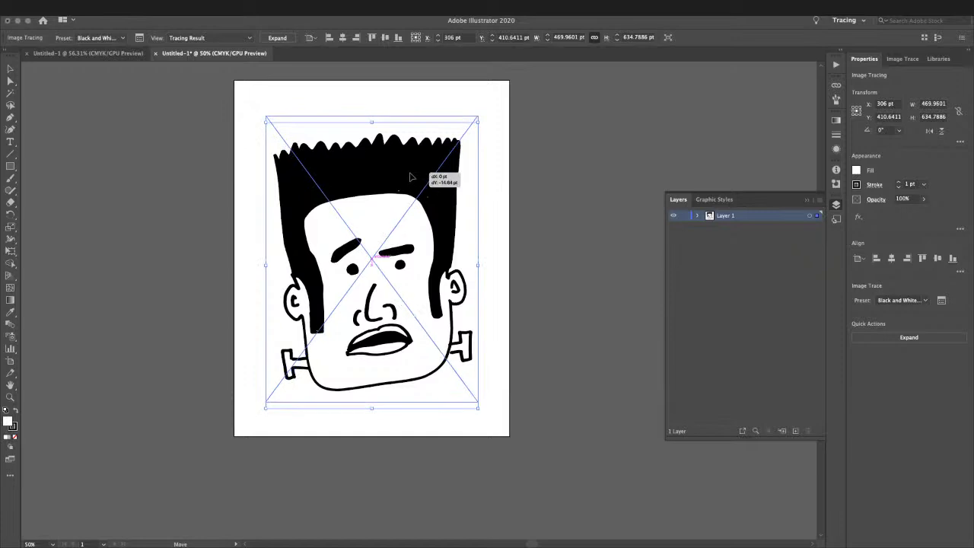
left_click(566, 181)
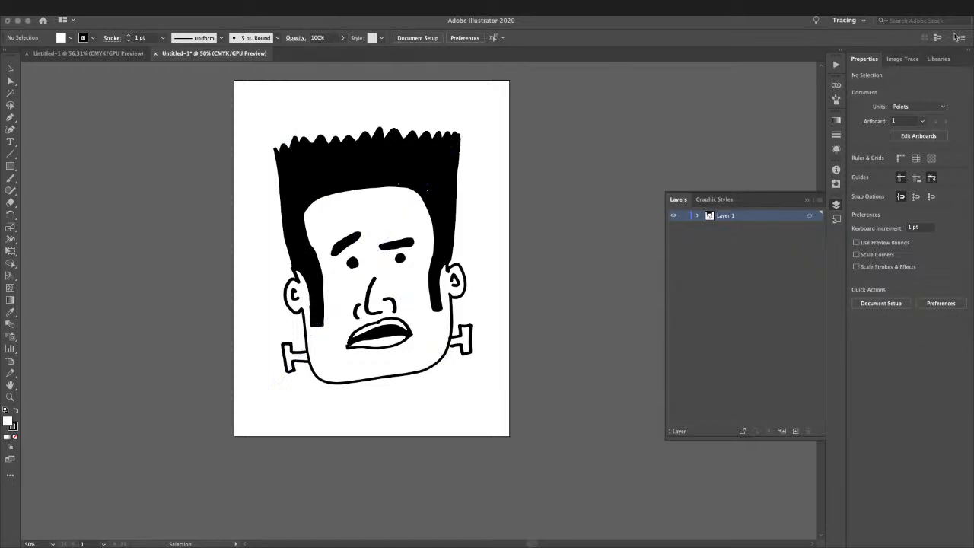
left_click(905, 59)
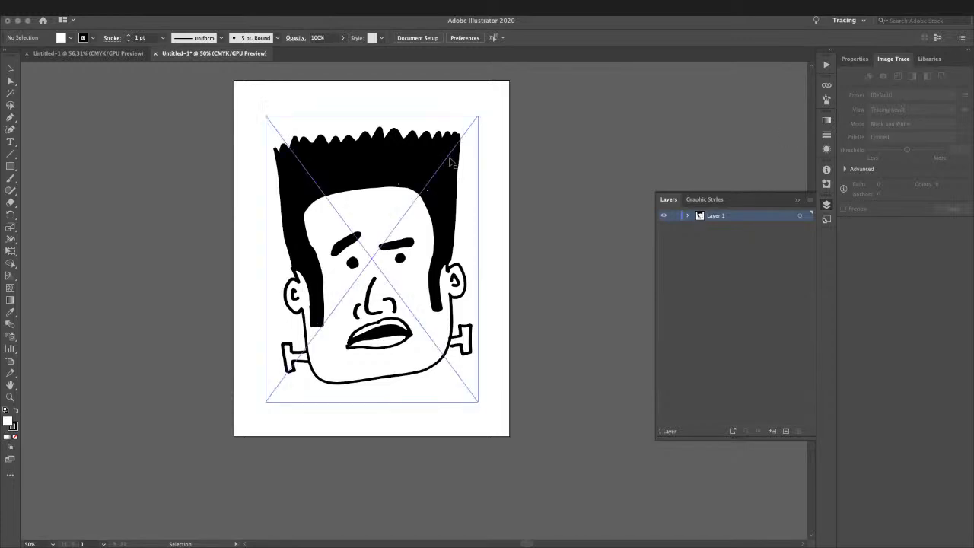
Select the traced face, undo its Image Trace to bring back the original photo, and clear the selection.
key("a")
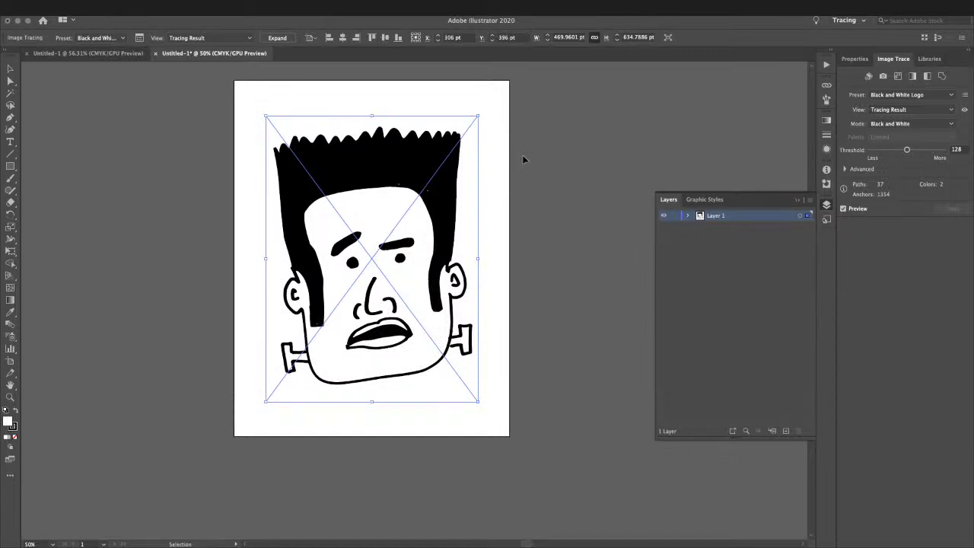
key("ctrl+z")
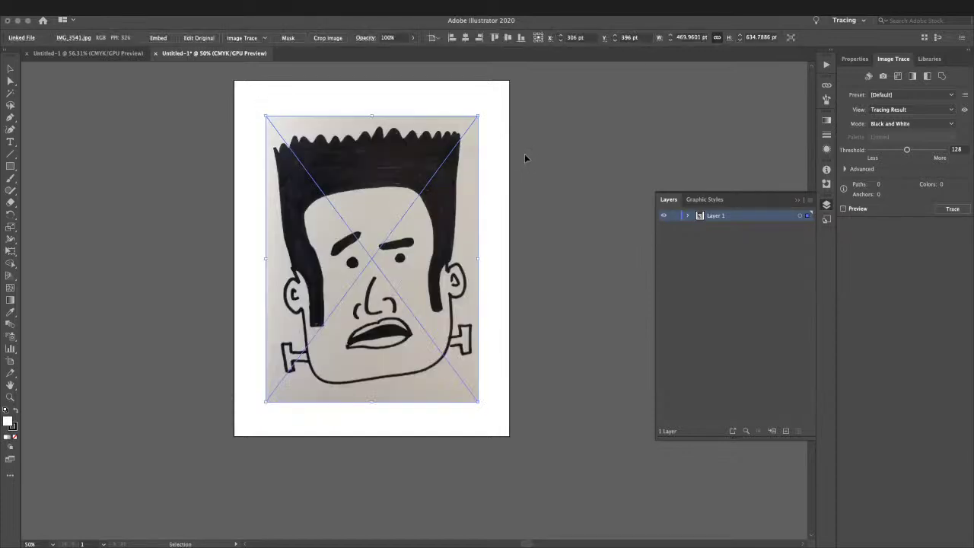
left_click(522, 155)
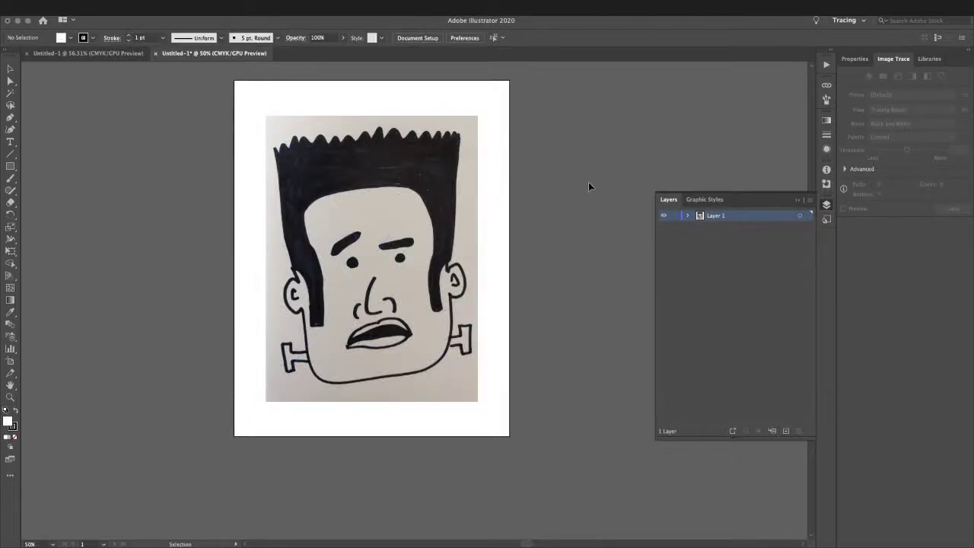
Select the placed drawing and examine which Image Trace commands are available for it, without applying any.
key("ctrl+a")
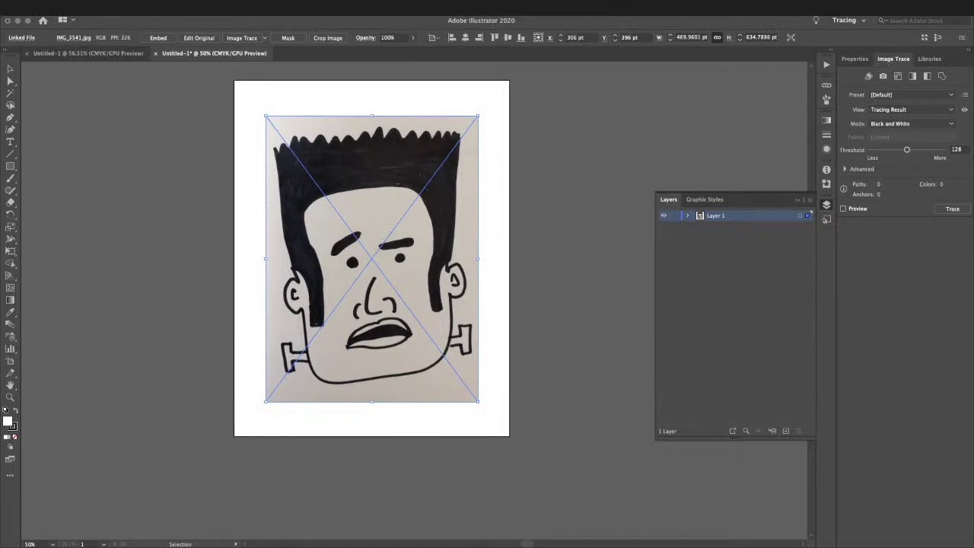
left_click(183, 1)
mouse_move(214, 0)
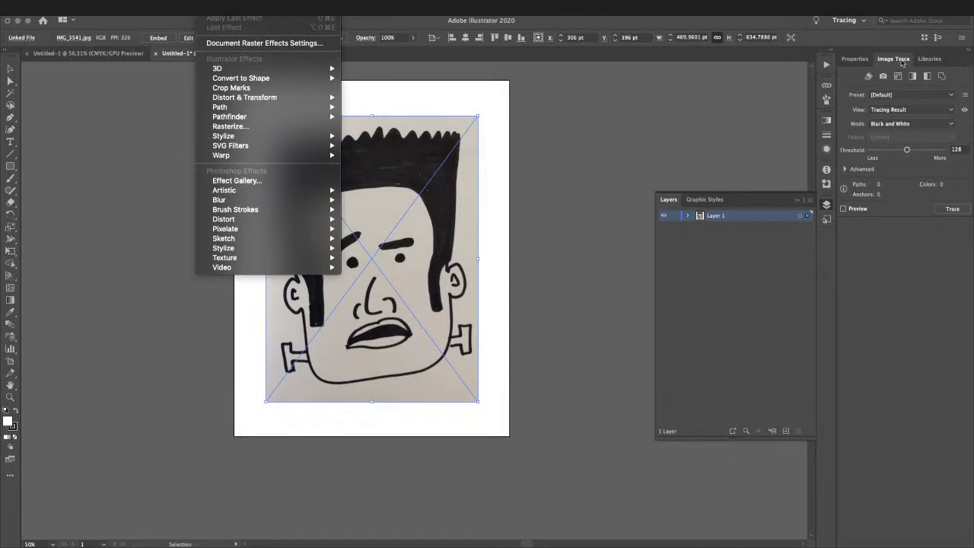
mouse_move(182, 1)
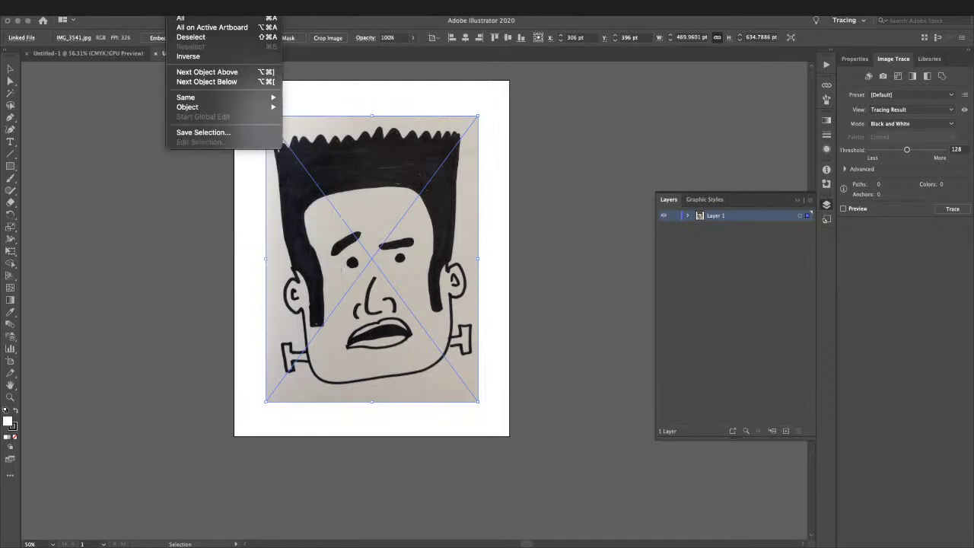
mouse_move(125, 0)
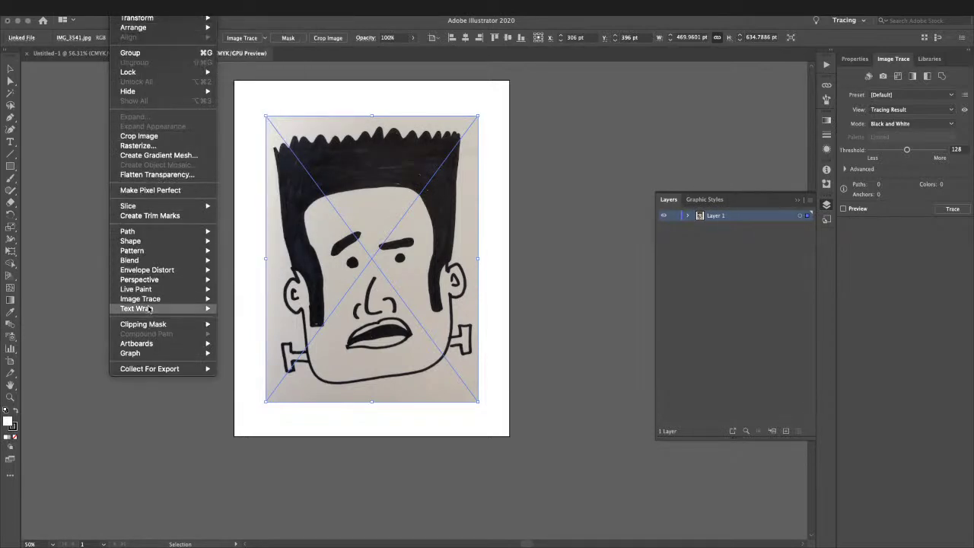
mouse_move(150, 303)
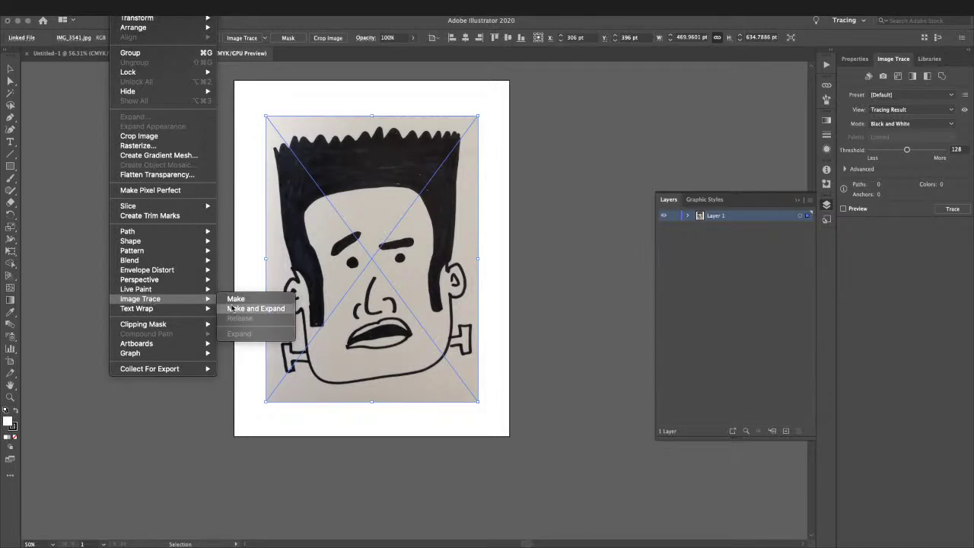
left_click(561, 196)
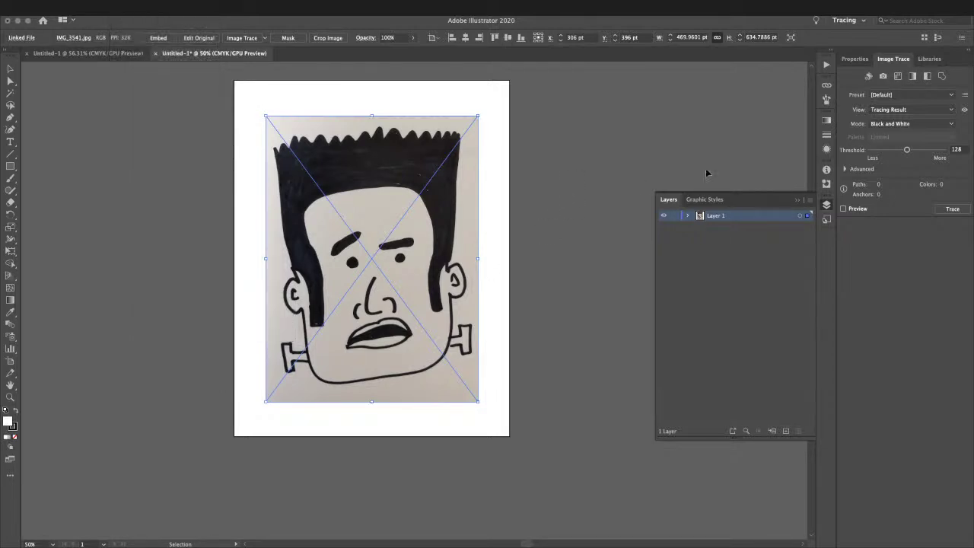
Trace the drawing with the Black and White Logo preset, accept tracing the large image, and deselect the result.
left_click(910, 95)
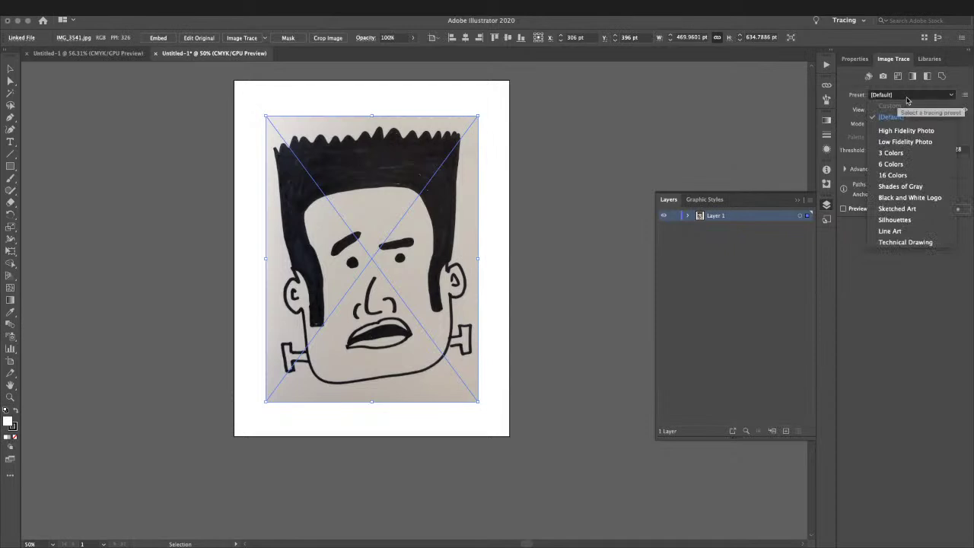
left_click(908, 198)
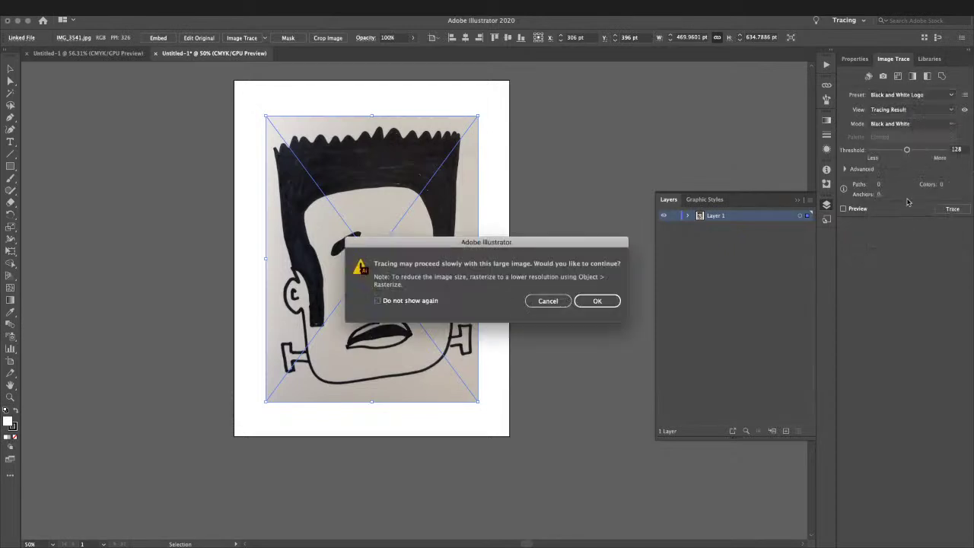
left_click(616, 309)
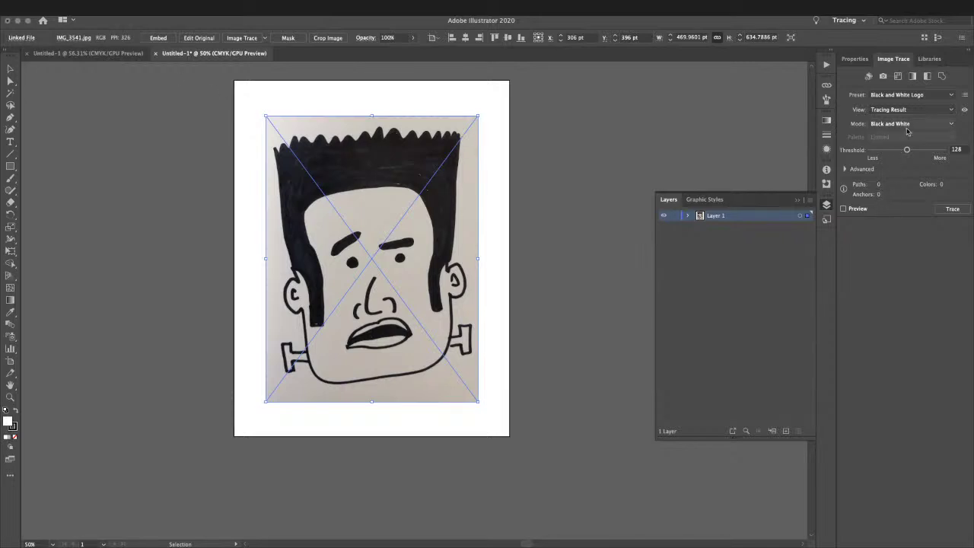
left_click(955, 208)
left_click(597, 300)
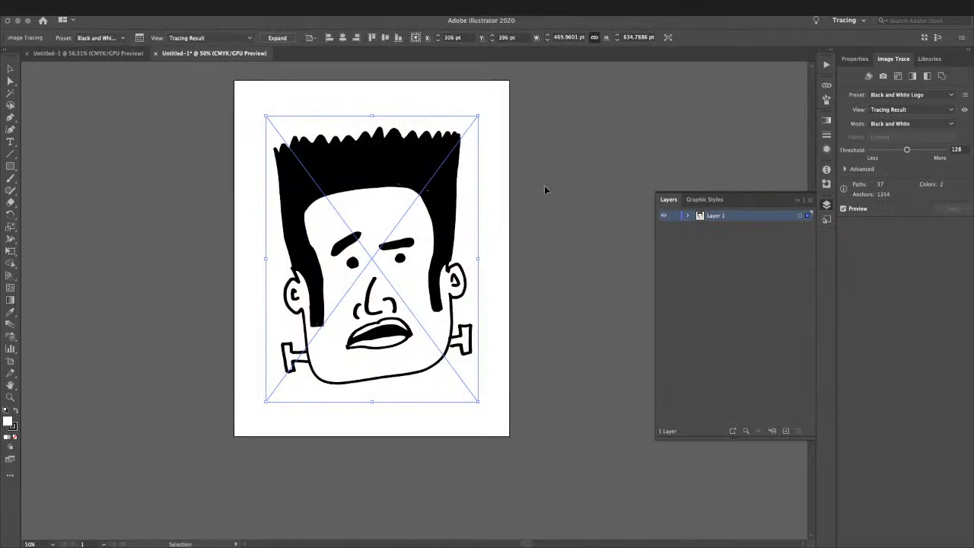
left_click(544, 187)
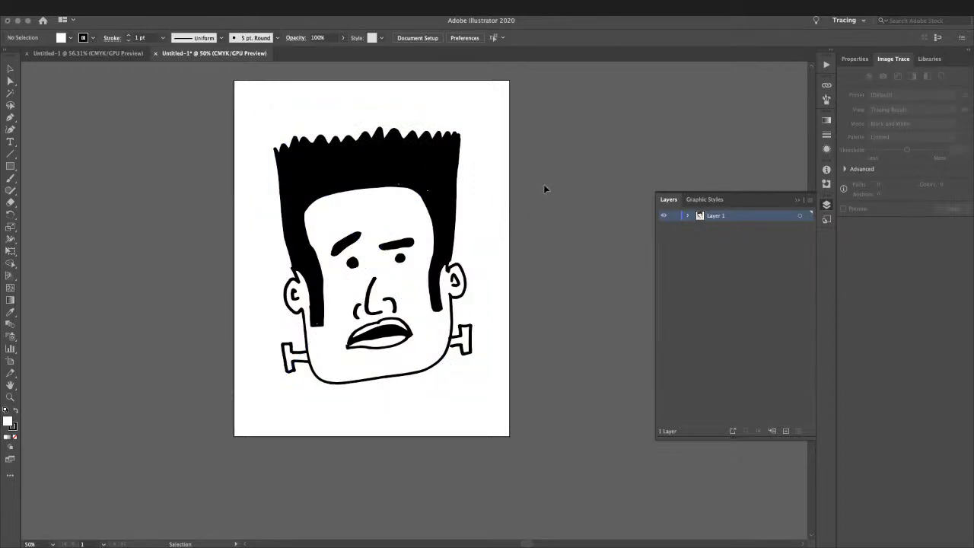
Examine the file formats offered for saving the document under a new name, including SVG, and leave without saving.
left_click(81, 16)
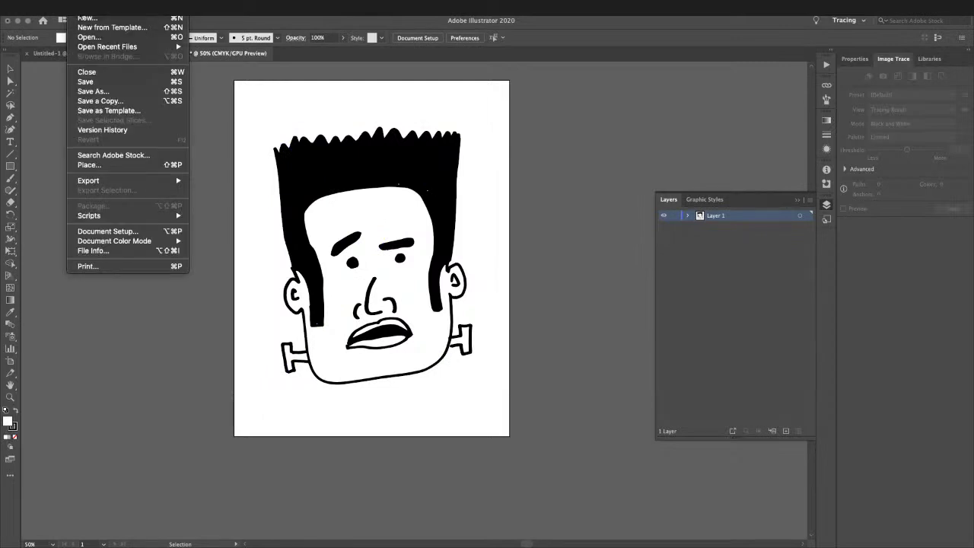
left_click(92, 92)
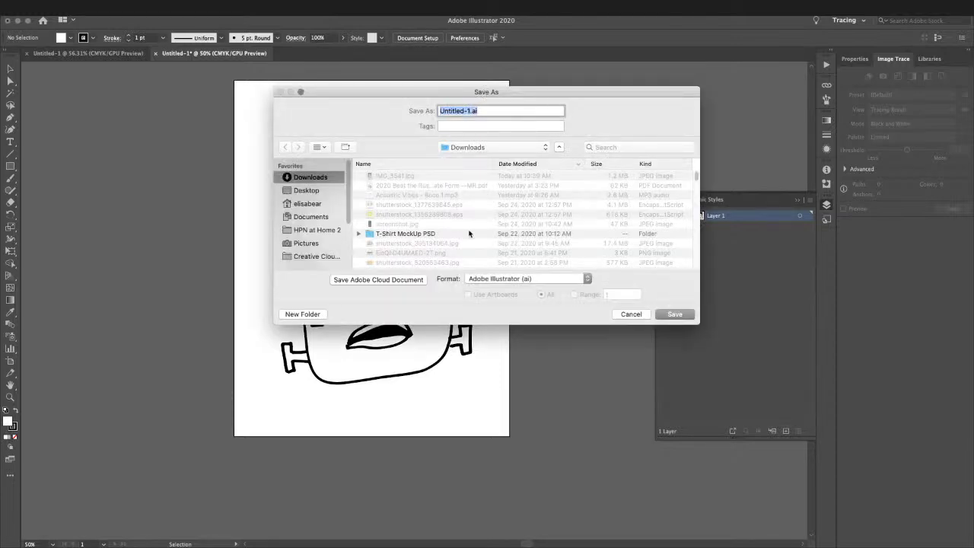
left_click(516, 281)
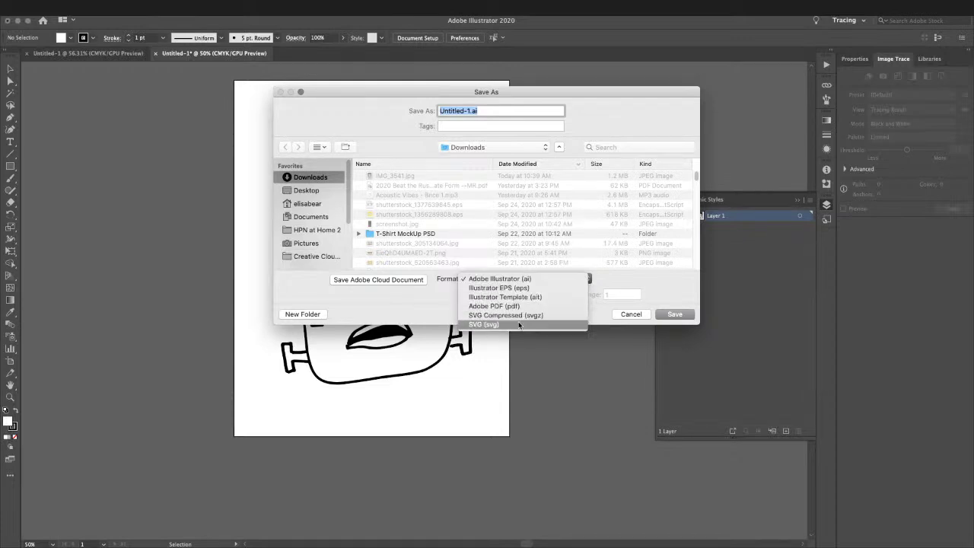
left_click(648, 323)
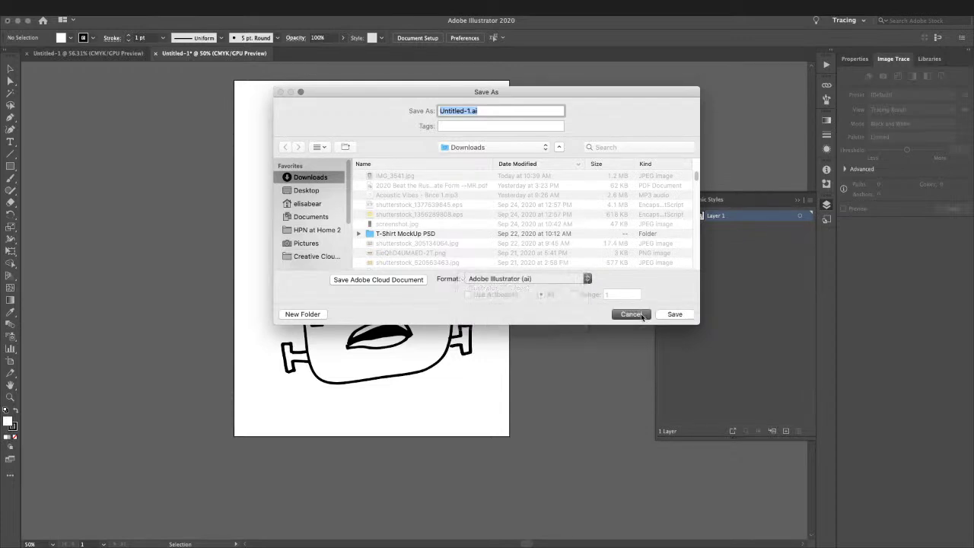
left_click(641, 318)
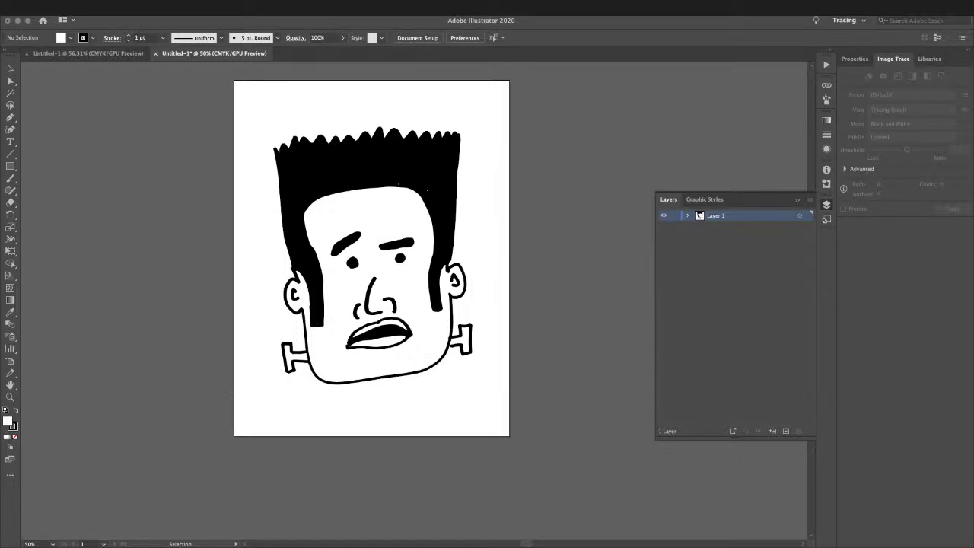
Close the document with the traced face without saving its changes.
left_click(7, 20)
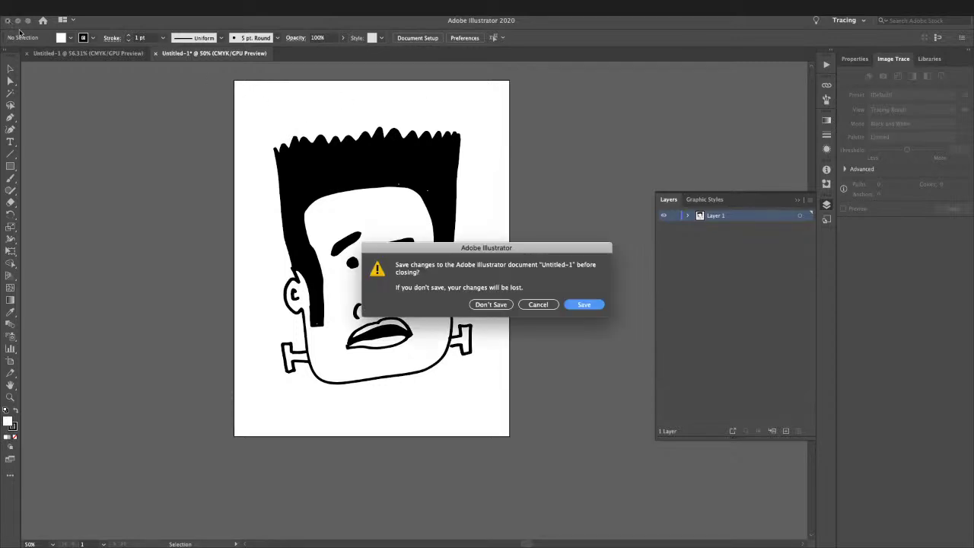
left_click(491, 304)
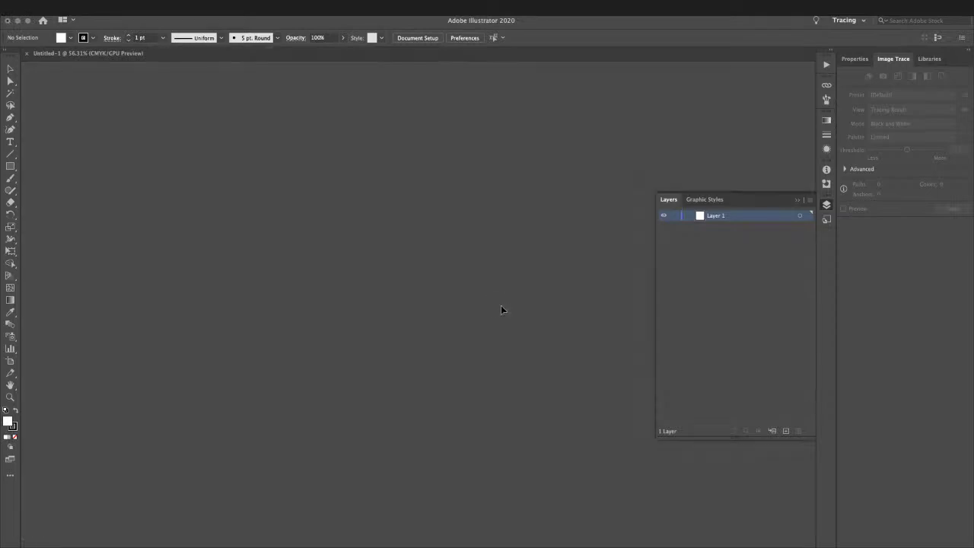